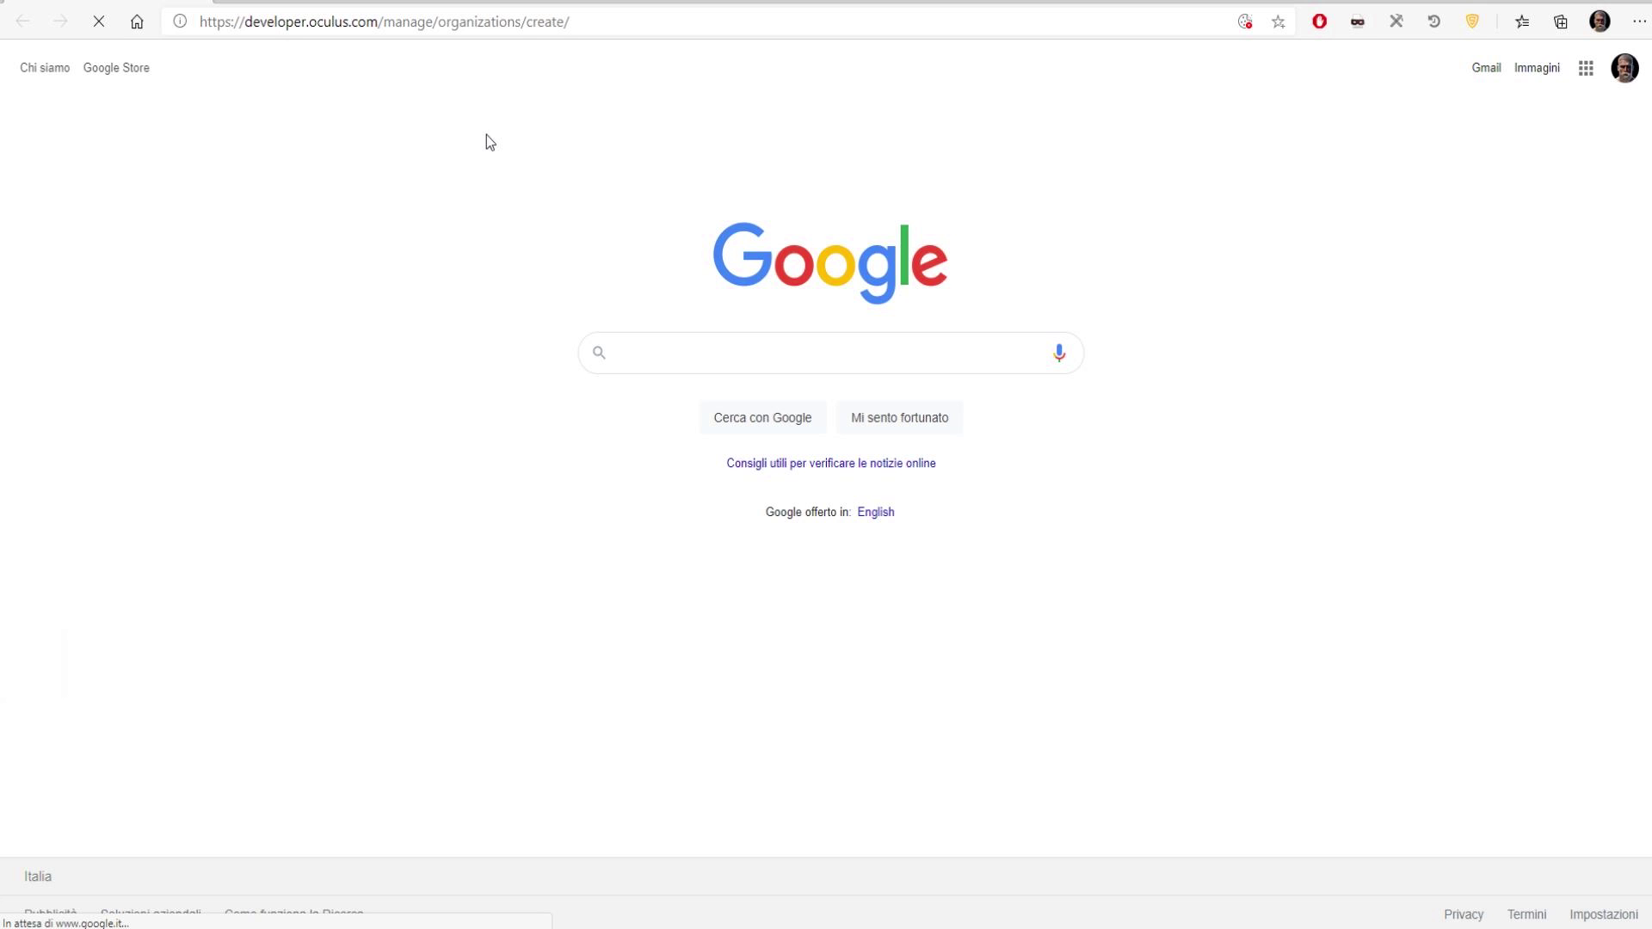
Step: Go to developer.oculus.com/manage/organizations/create/ in Edge, which leads to the Oculus login page
click(180, 22)
Step: Sign in to the Oculus developer account
drag(199, 22, 590, 16)
click(1568, 67)
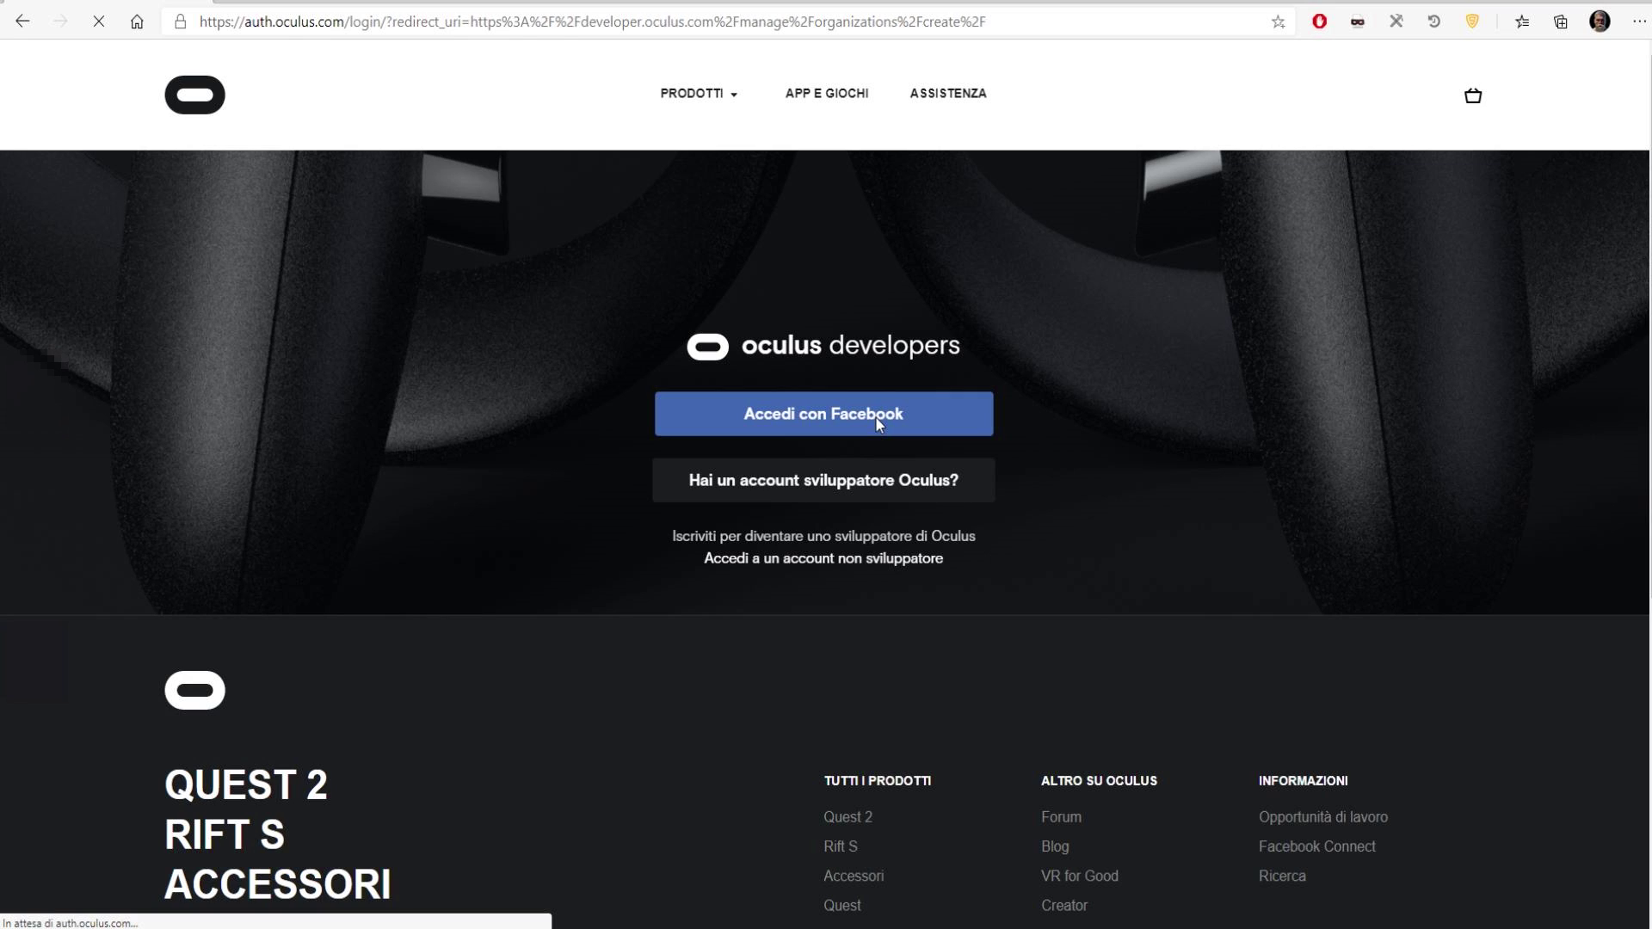
click(875, 416)
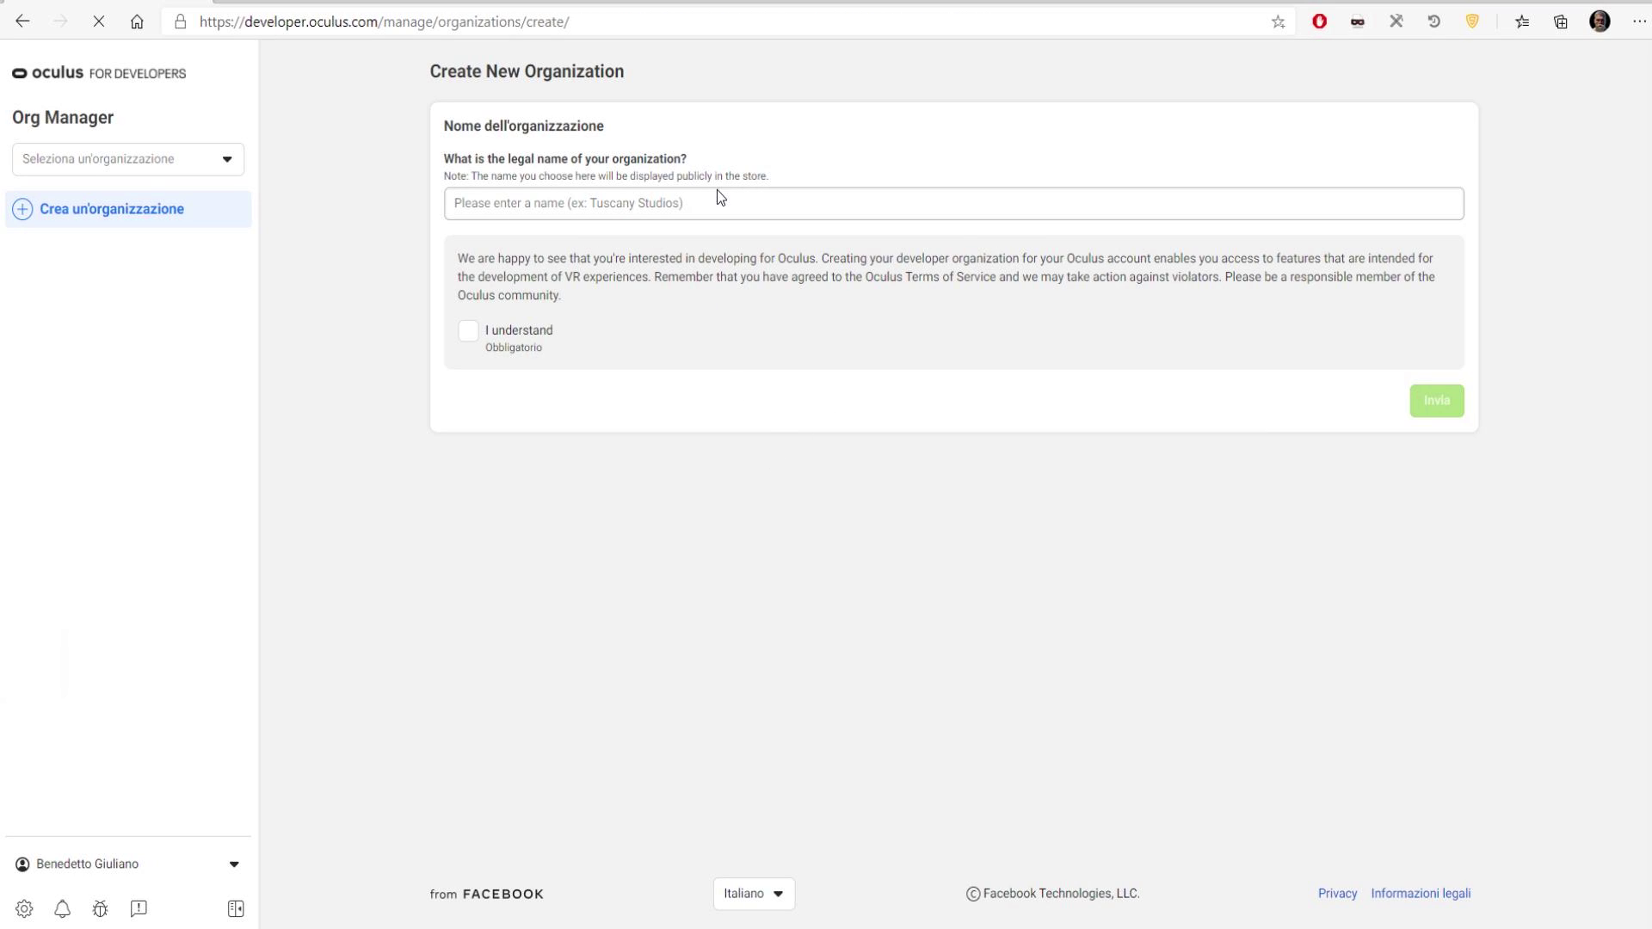
Step: Name the organization 'YourOrganizationnameHere', agree to the terms, and check the organization dropdown
click(711, 208)
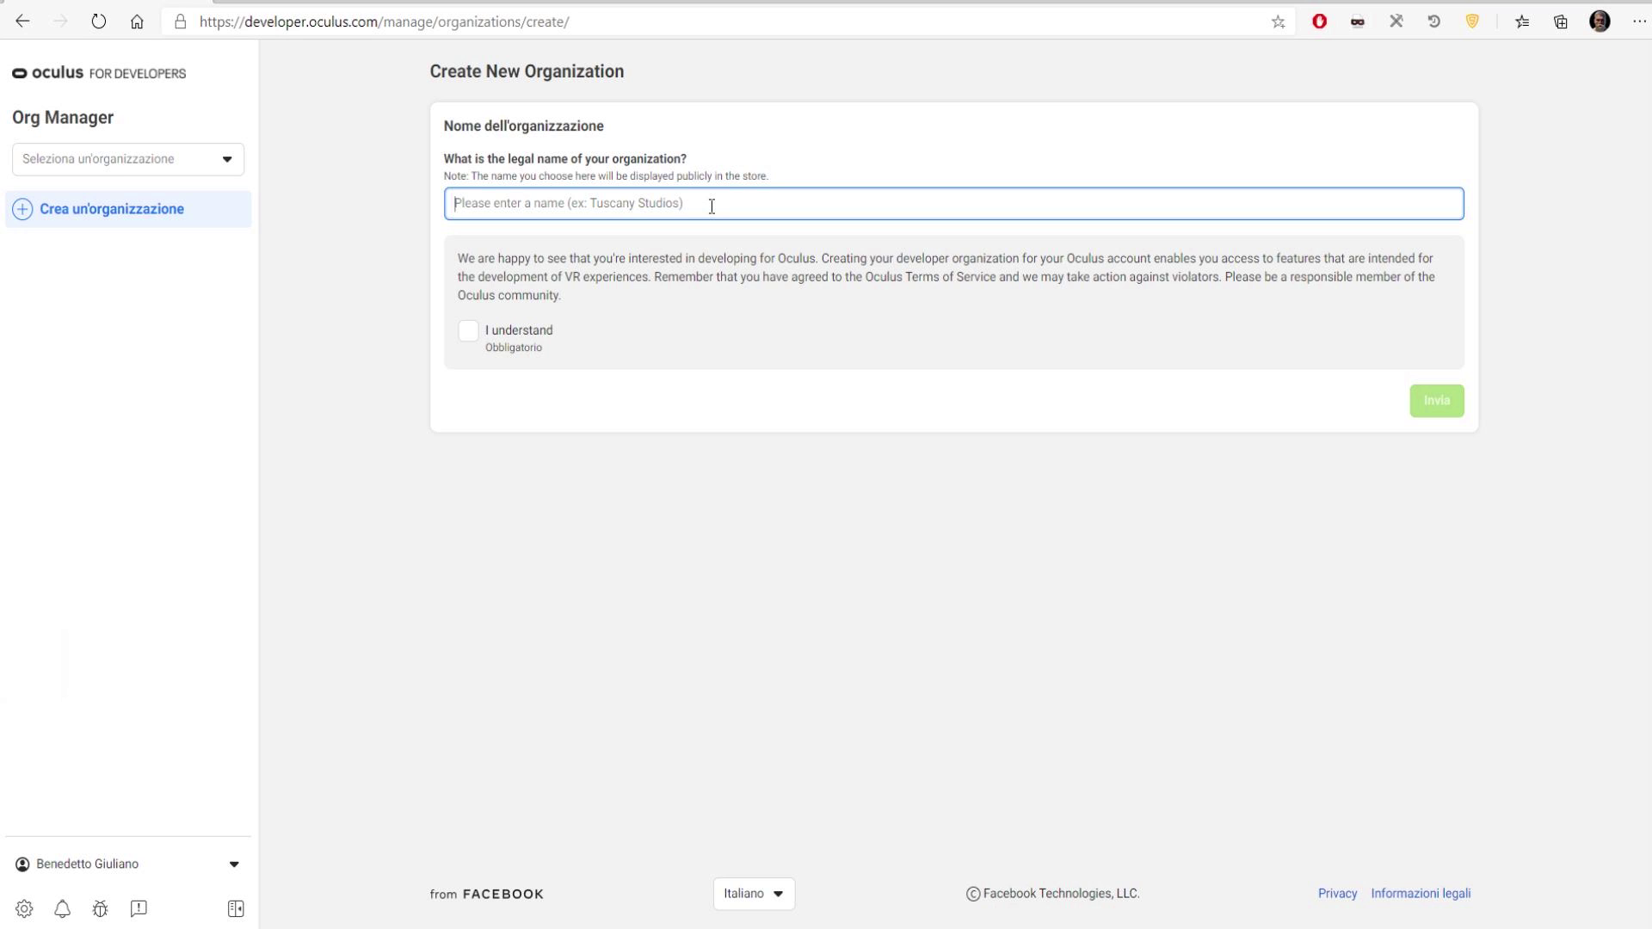
text(YourOrganiz)
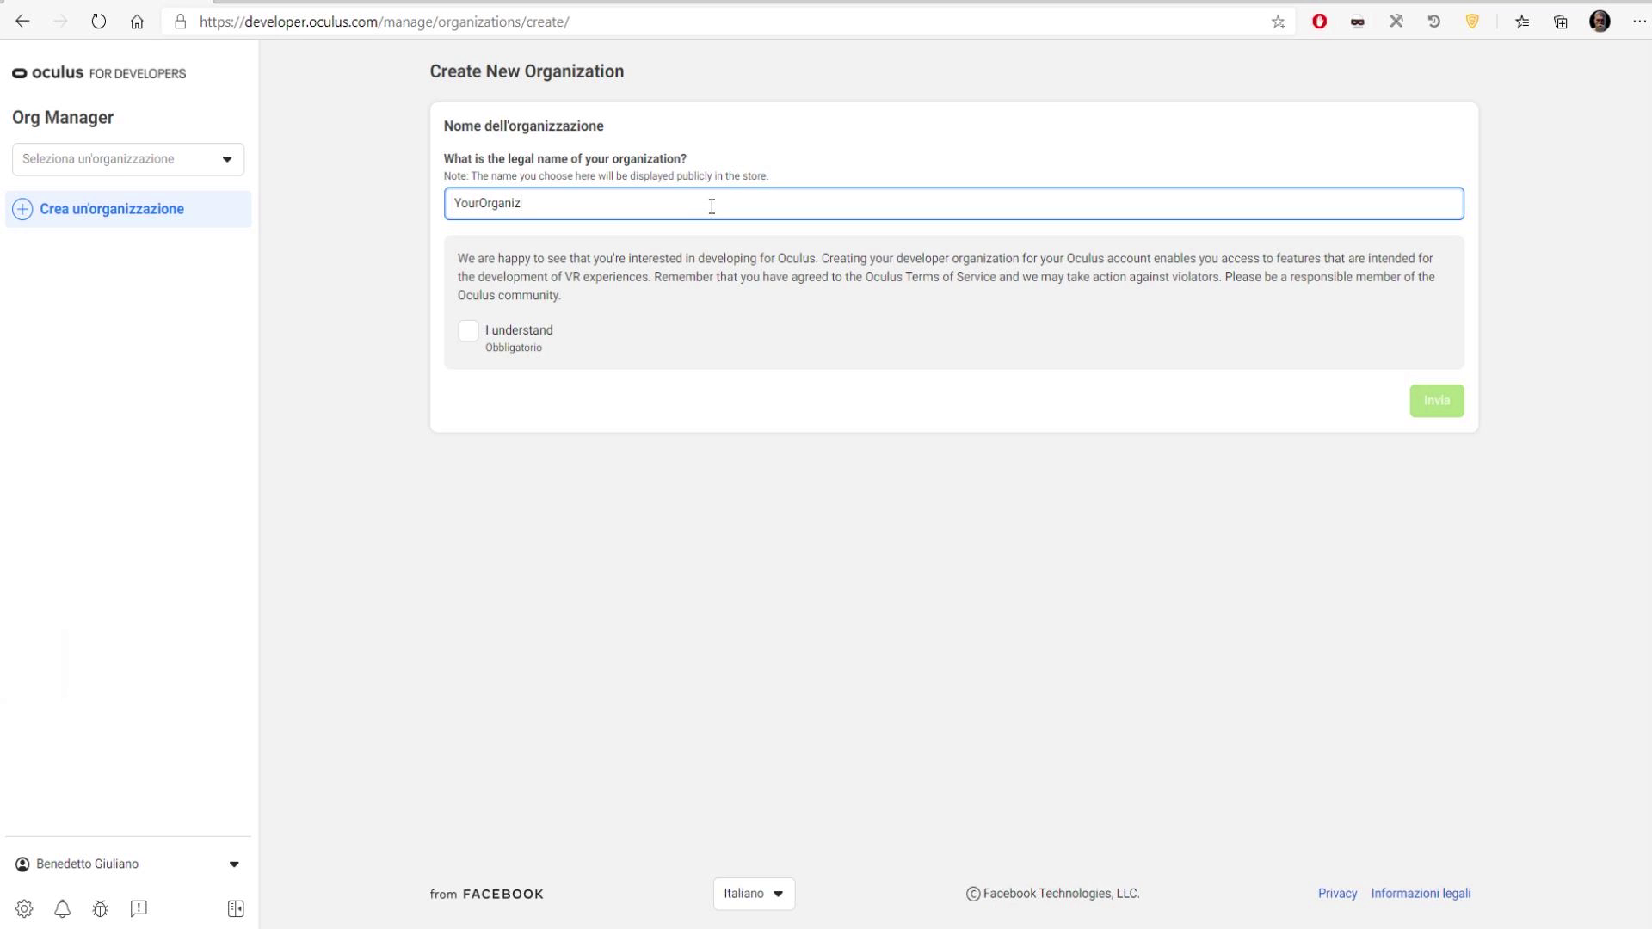
text(ationname)
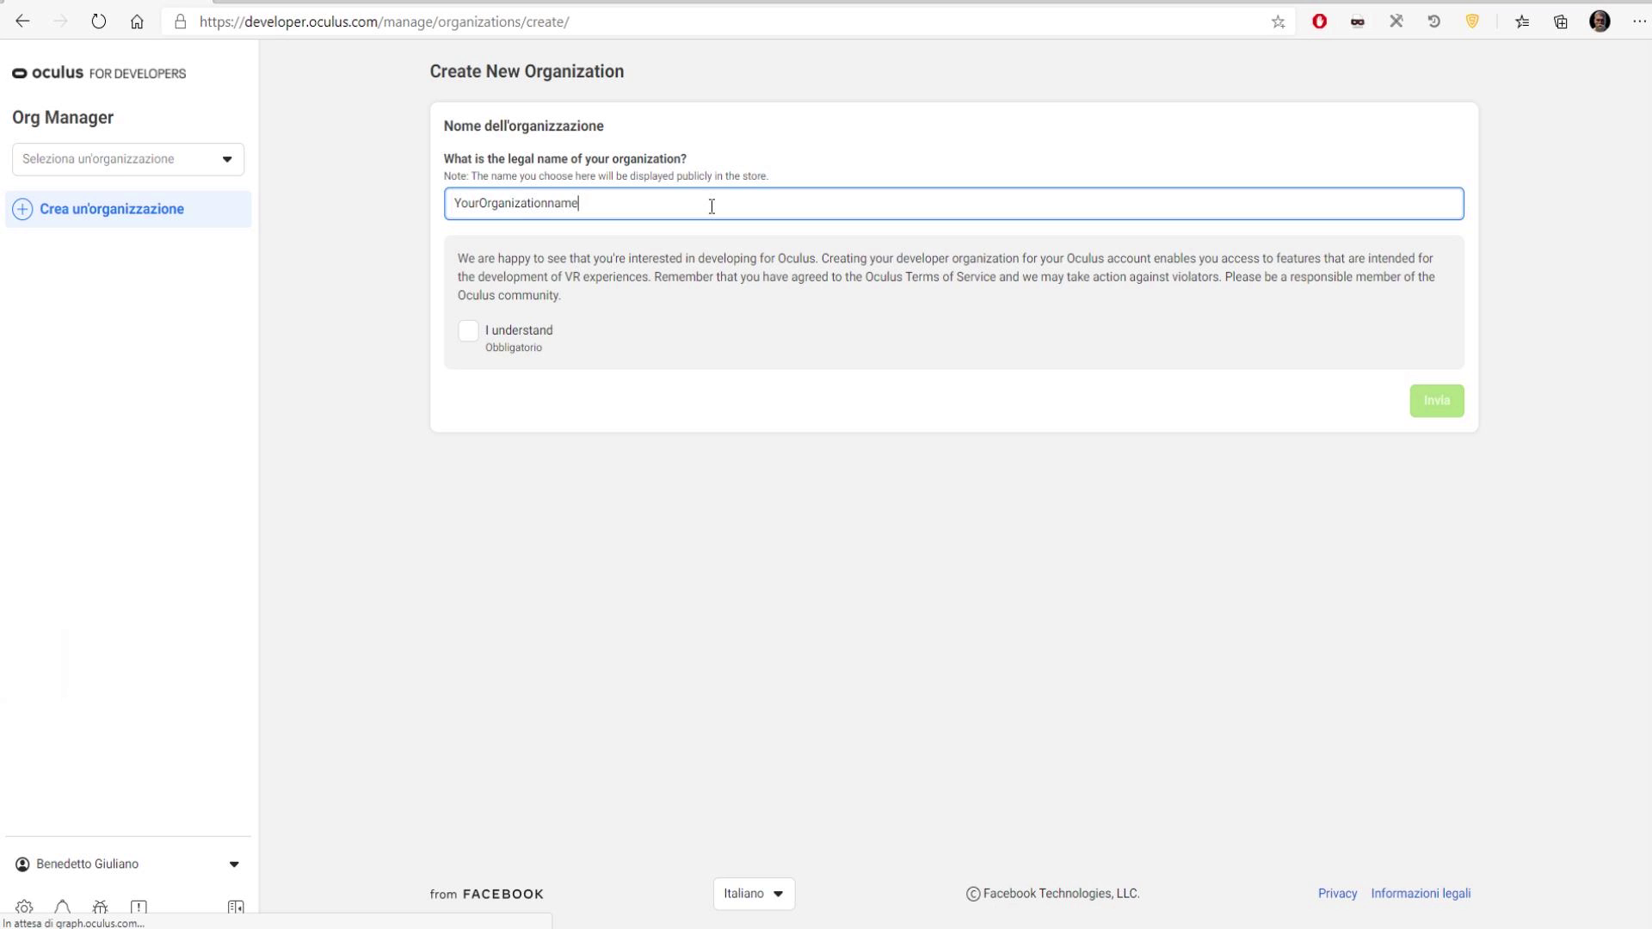
text(Here)
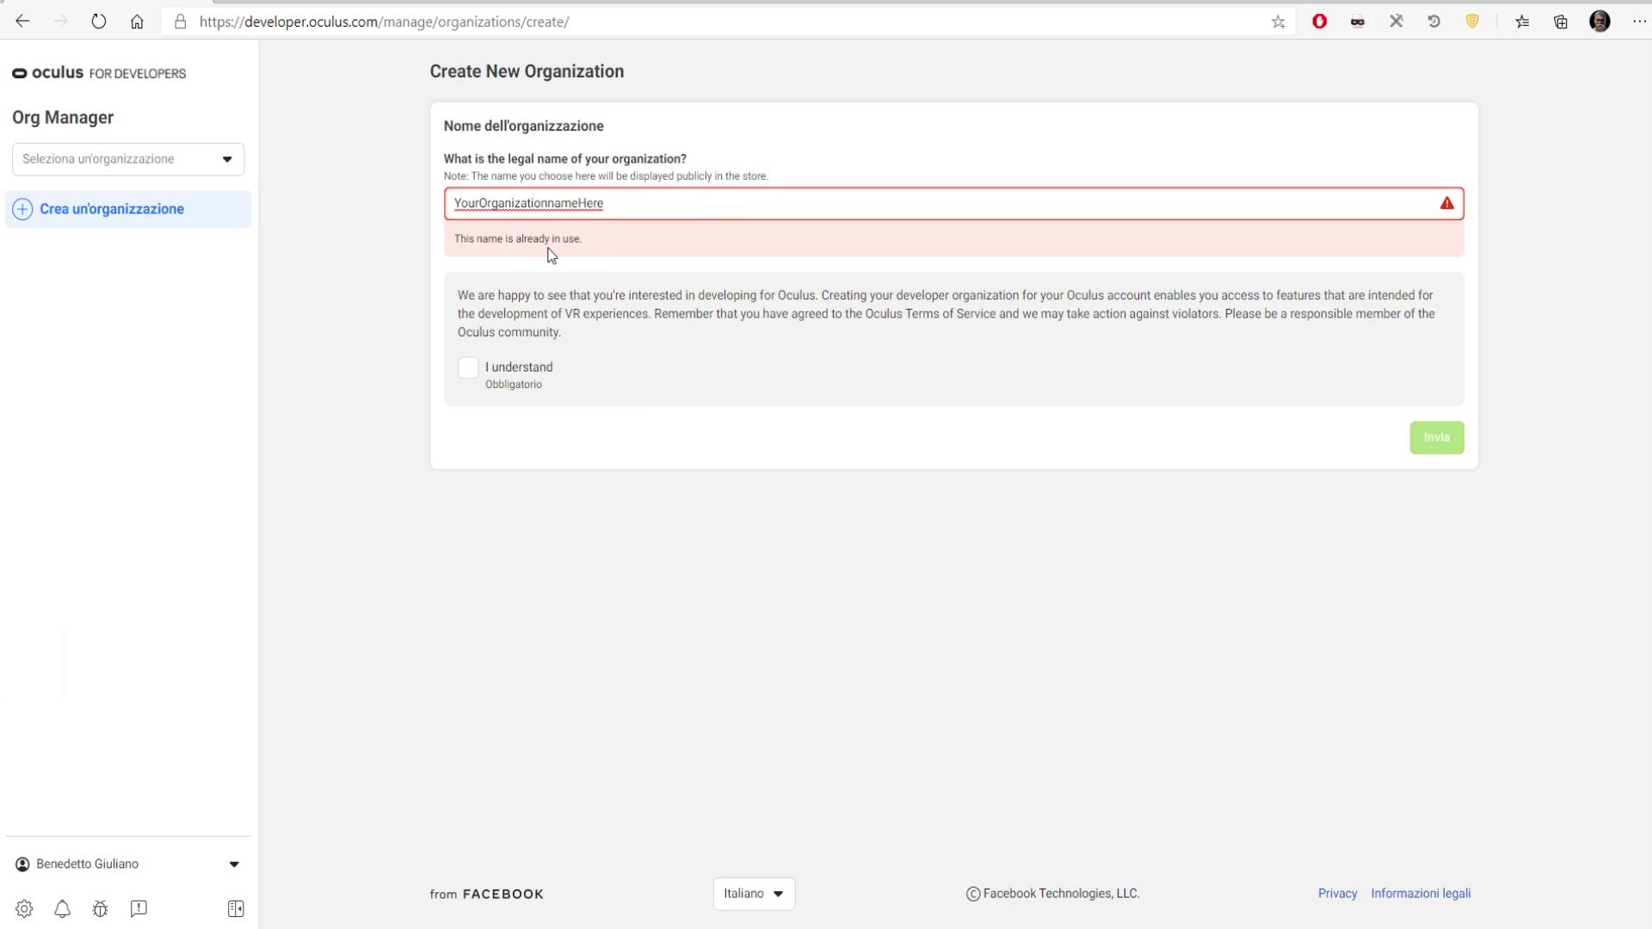
click(469, 369)
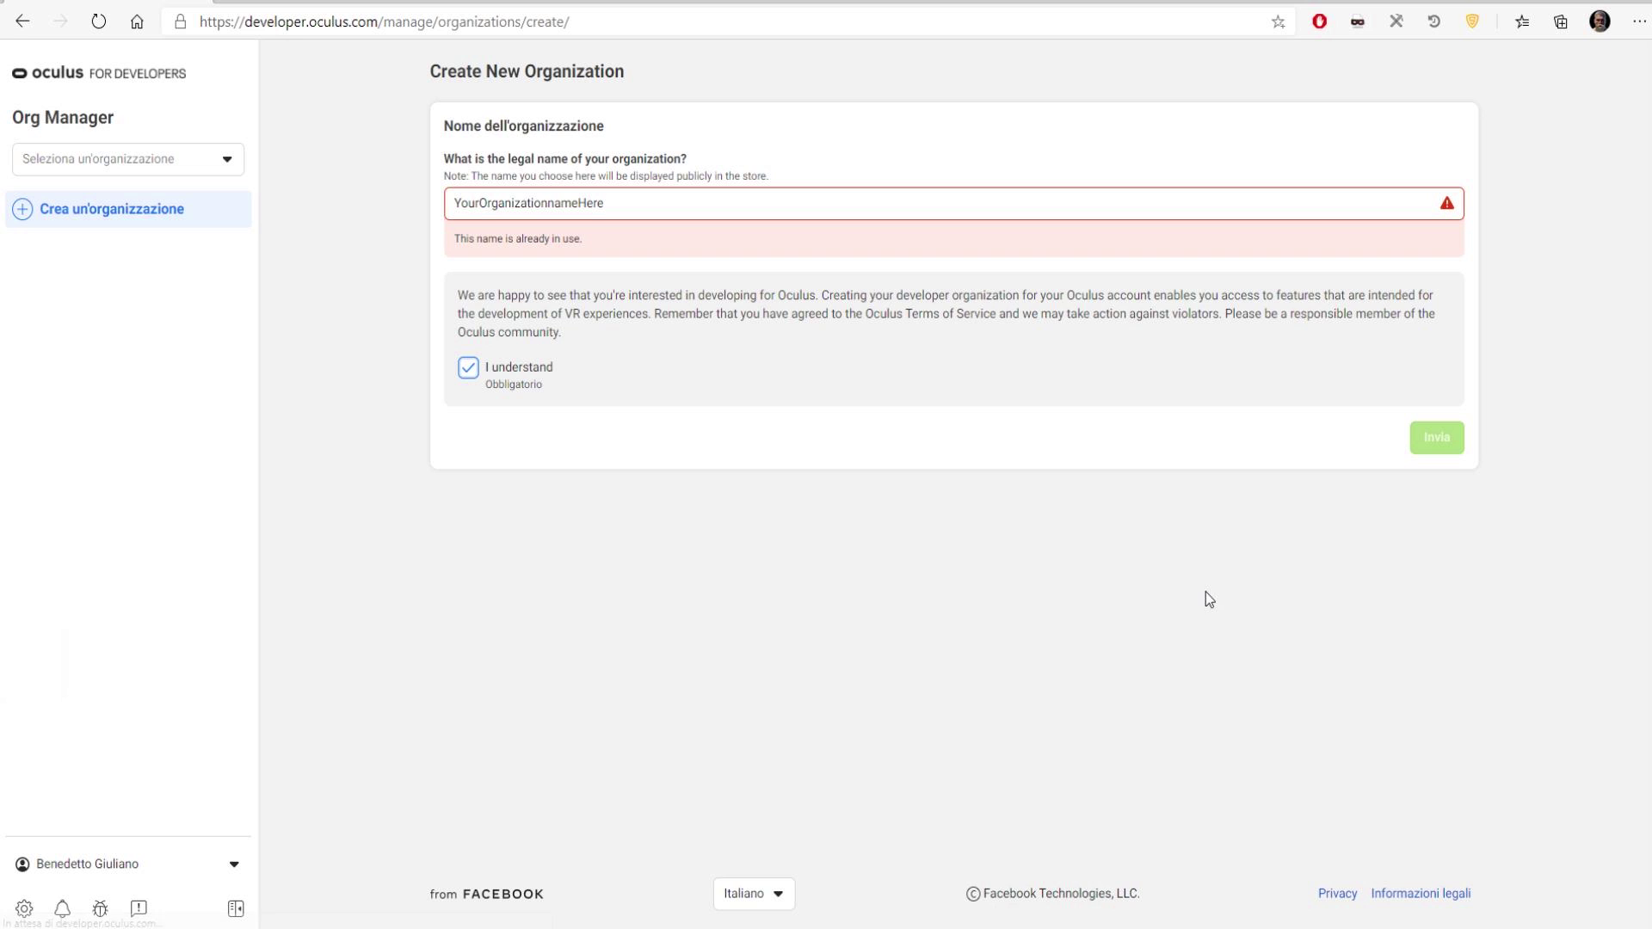
click(227, 160)
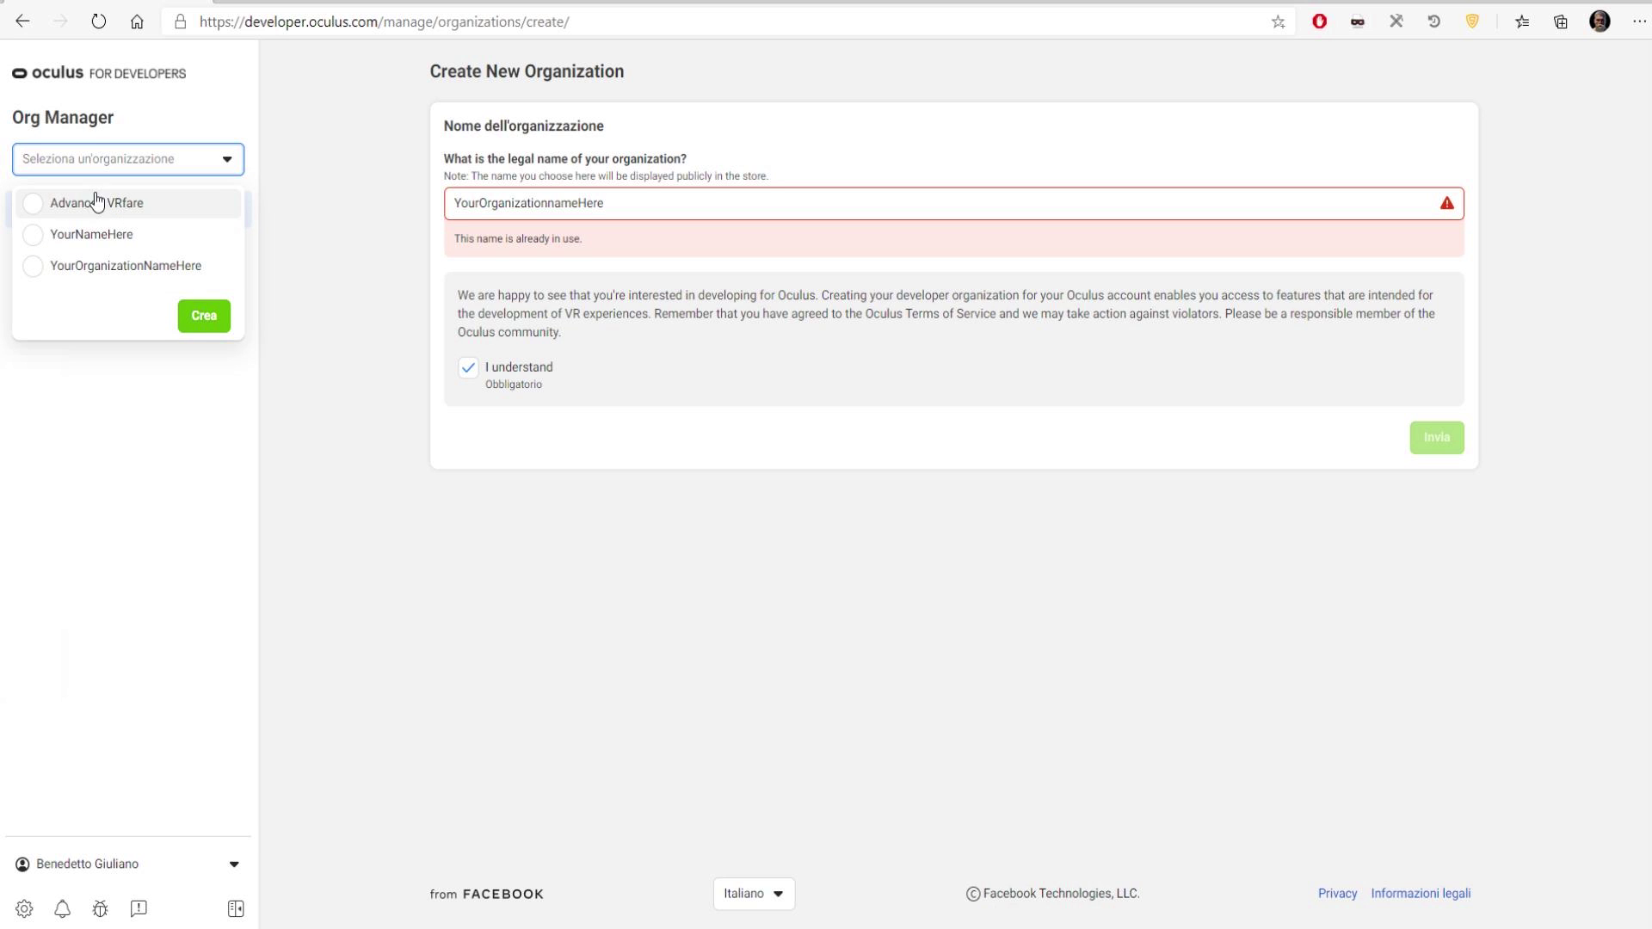
click(350, 416)
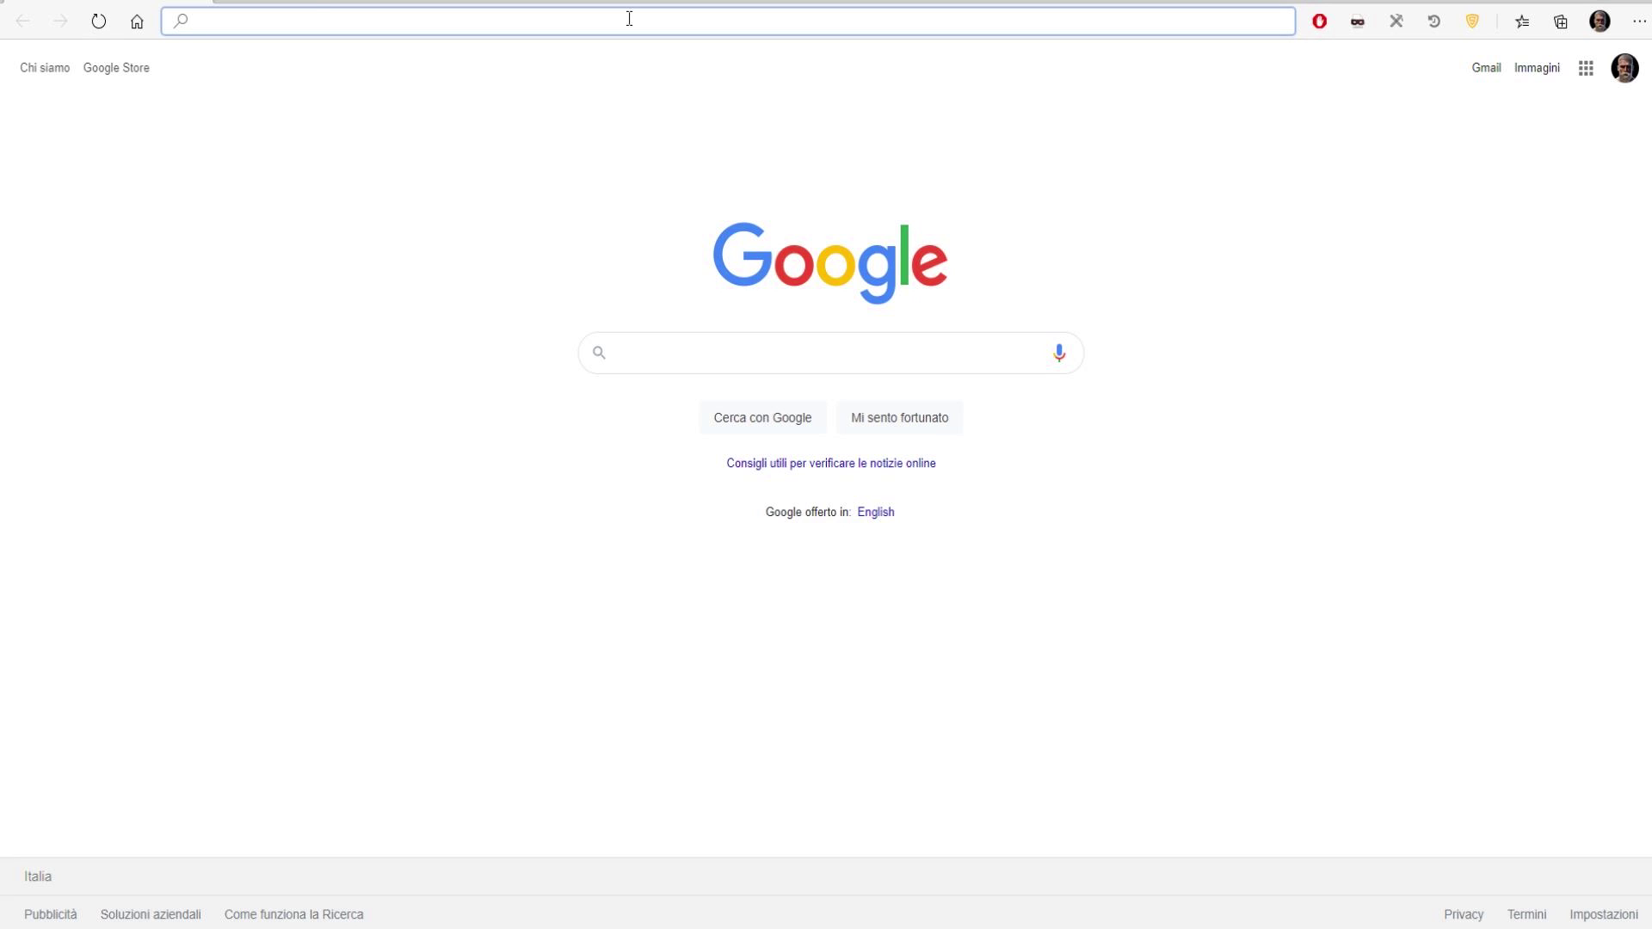
Step: Search Bing for the Quest 2 ADB driver and open the Oculus ADB Drivers result
text(adb )
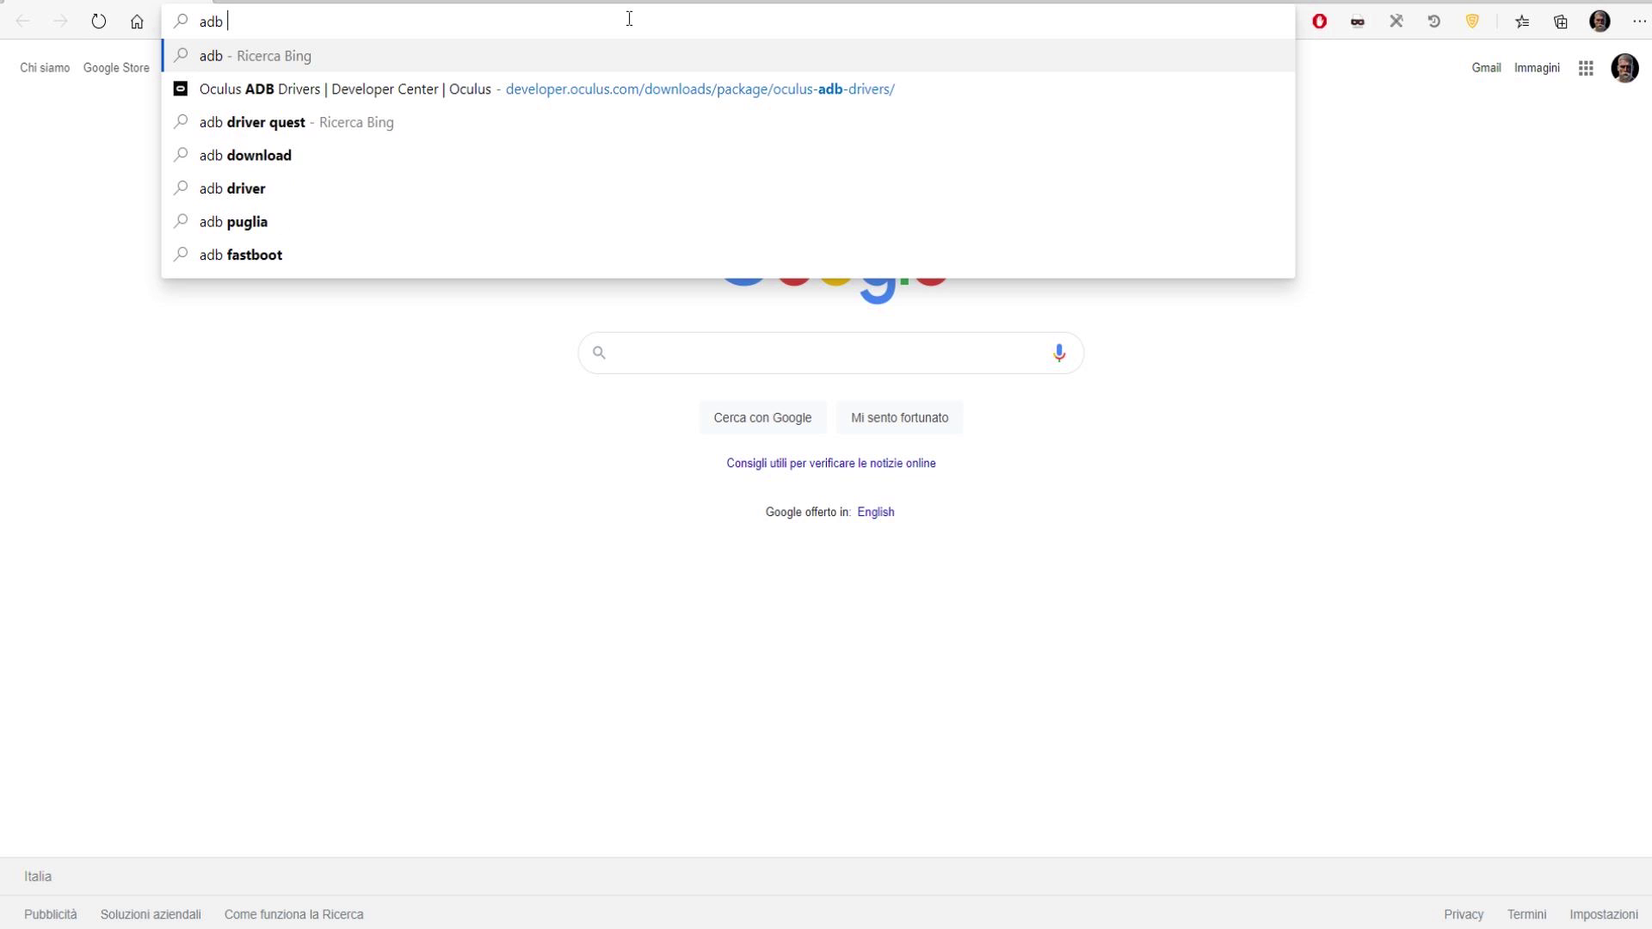
text(driver)
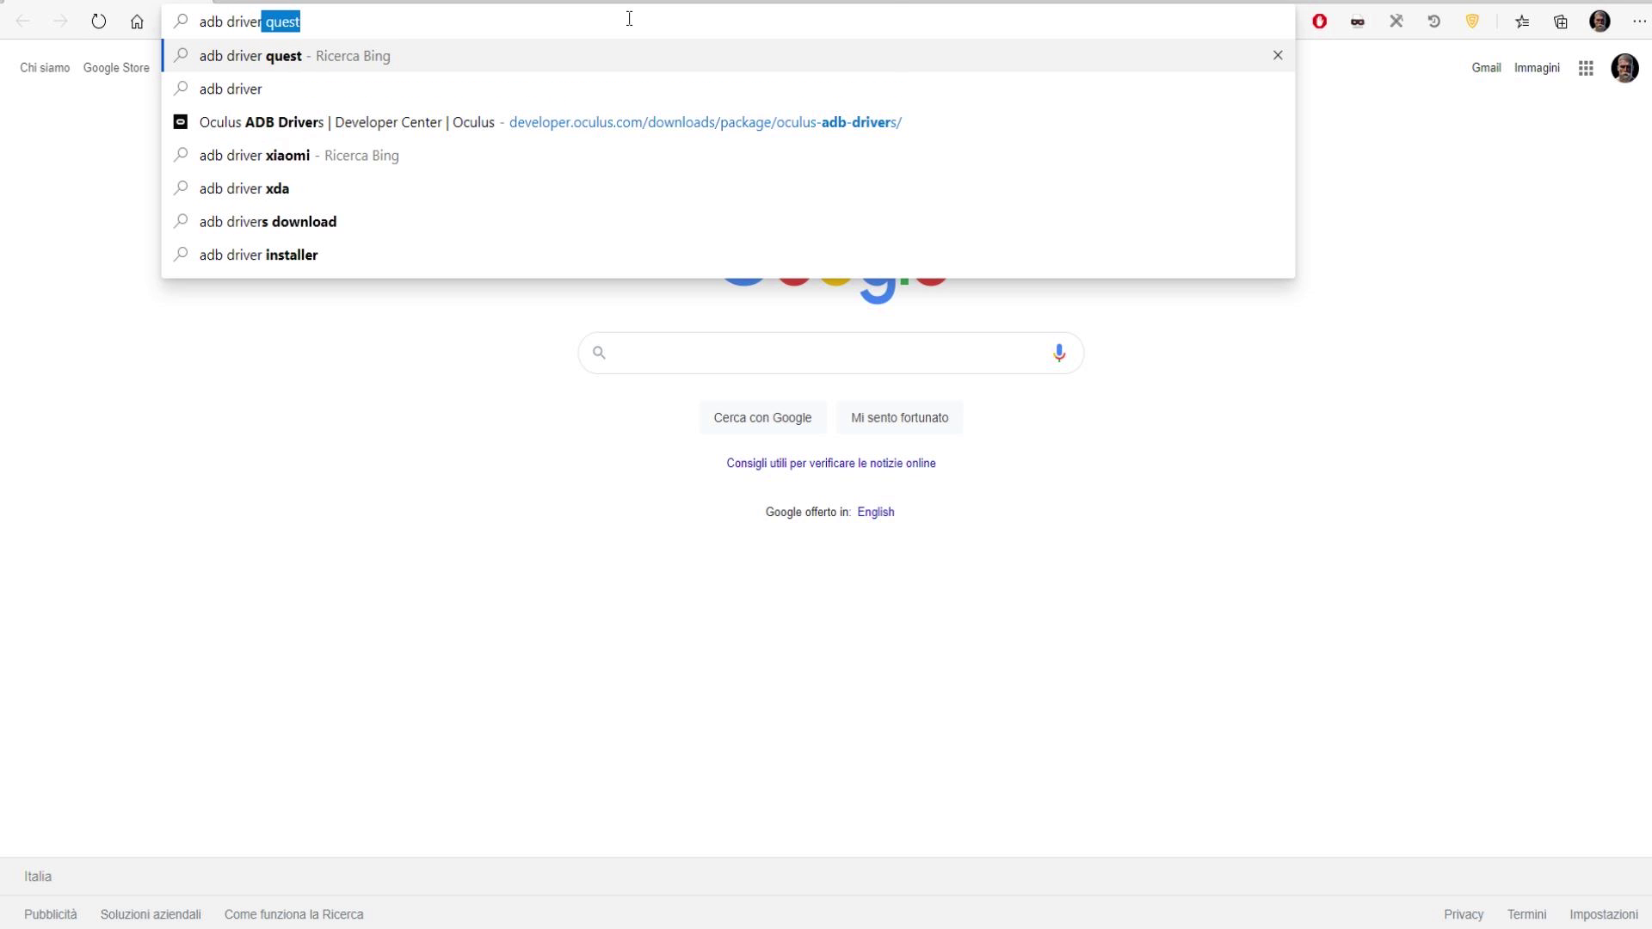
key(Return)
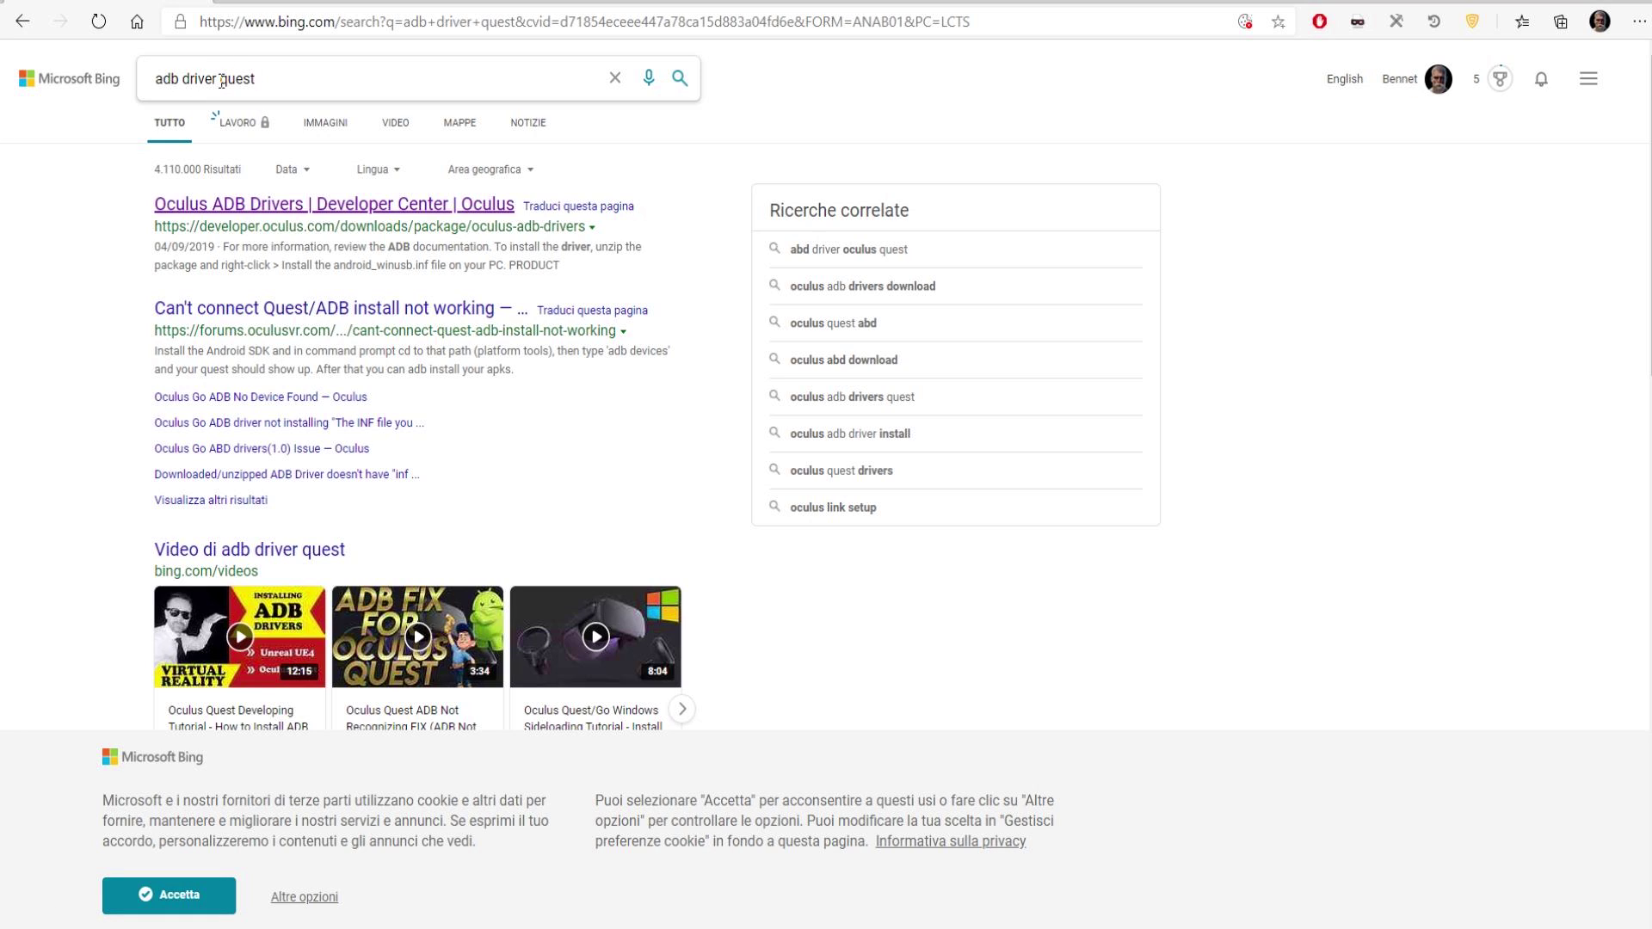
click(273, 78)
text(2)
click(295, 206)
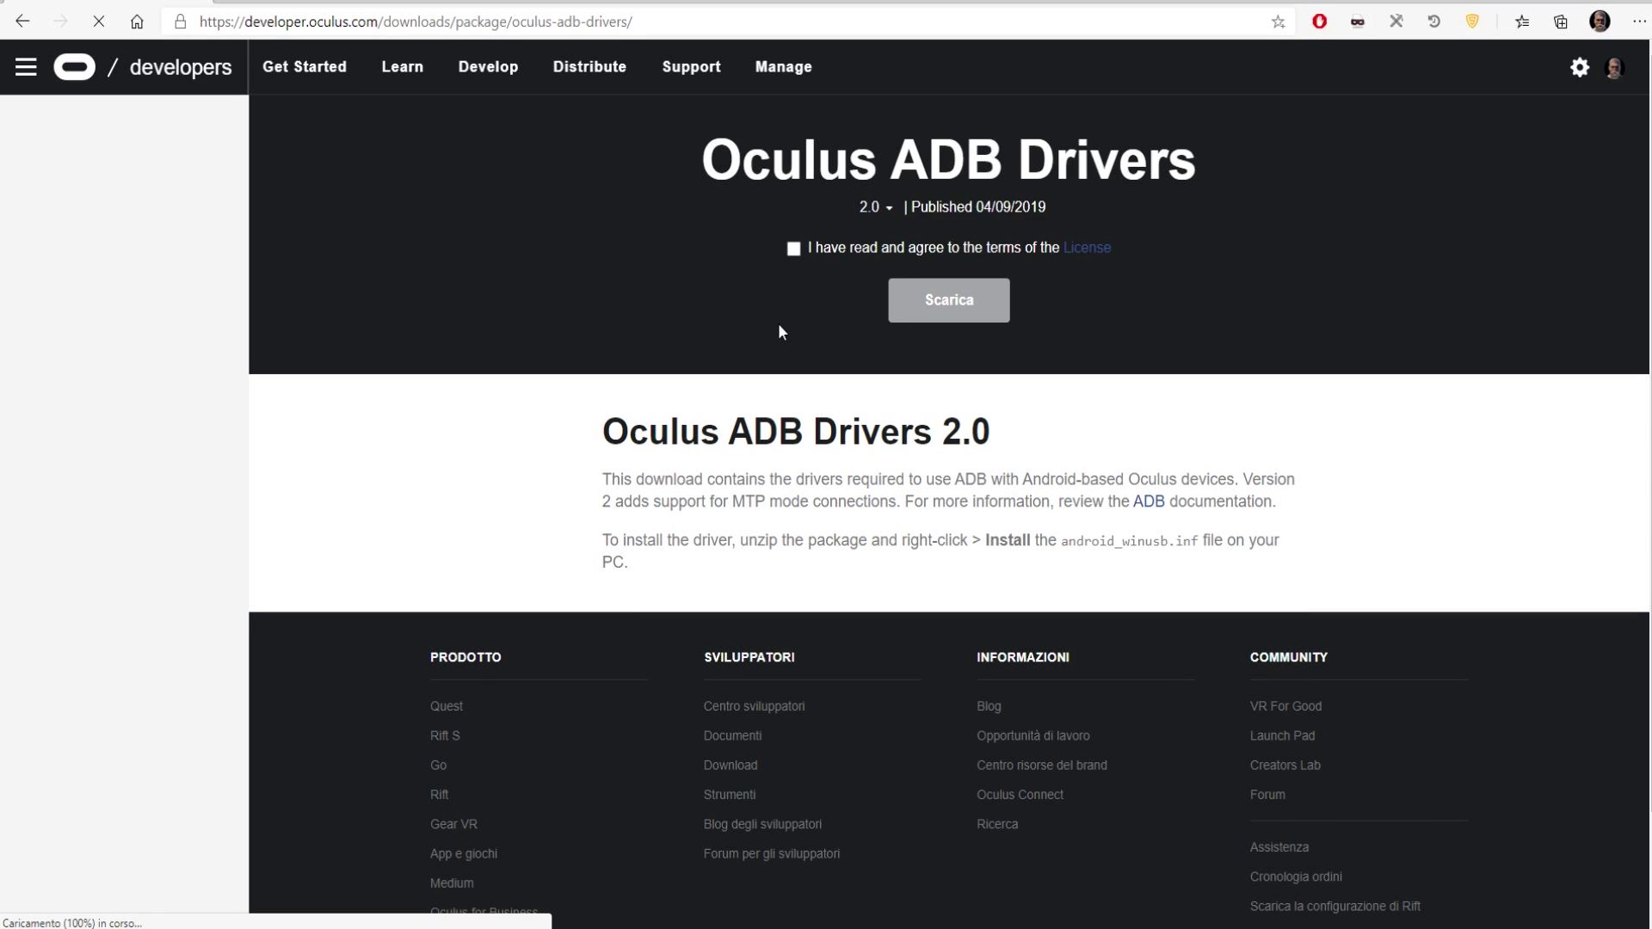
Step: Accept the license and save oculus-adb-driver-2.0.zip to the Desktop
click(641, 22)
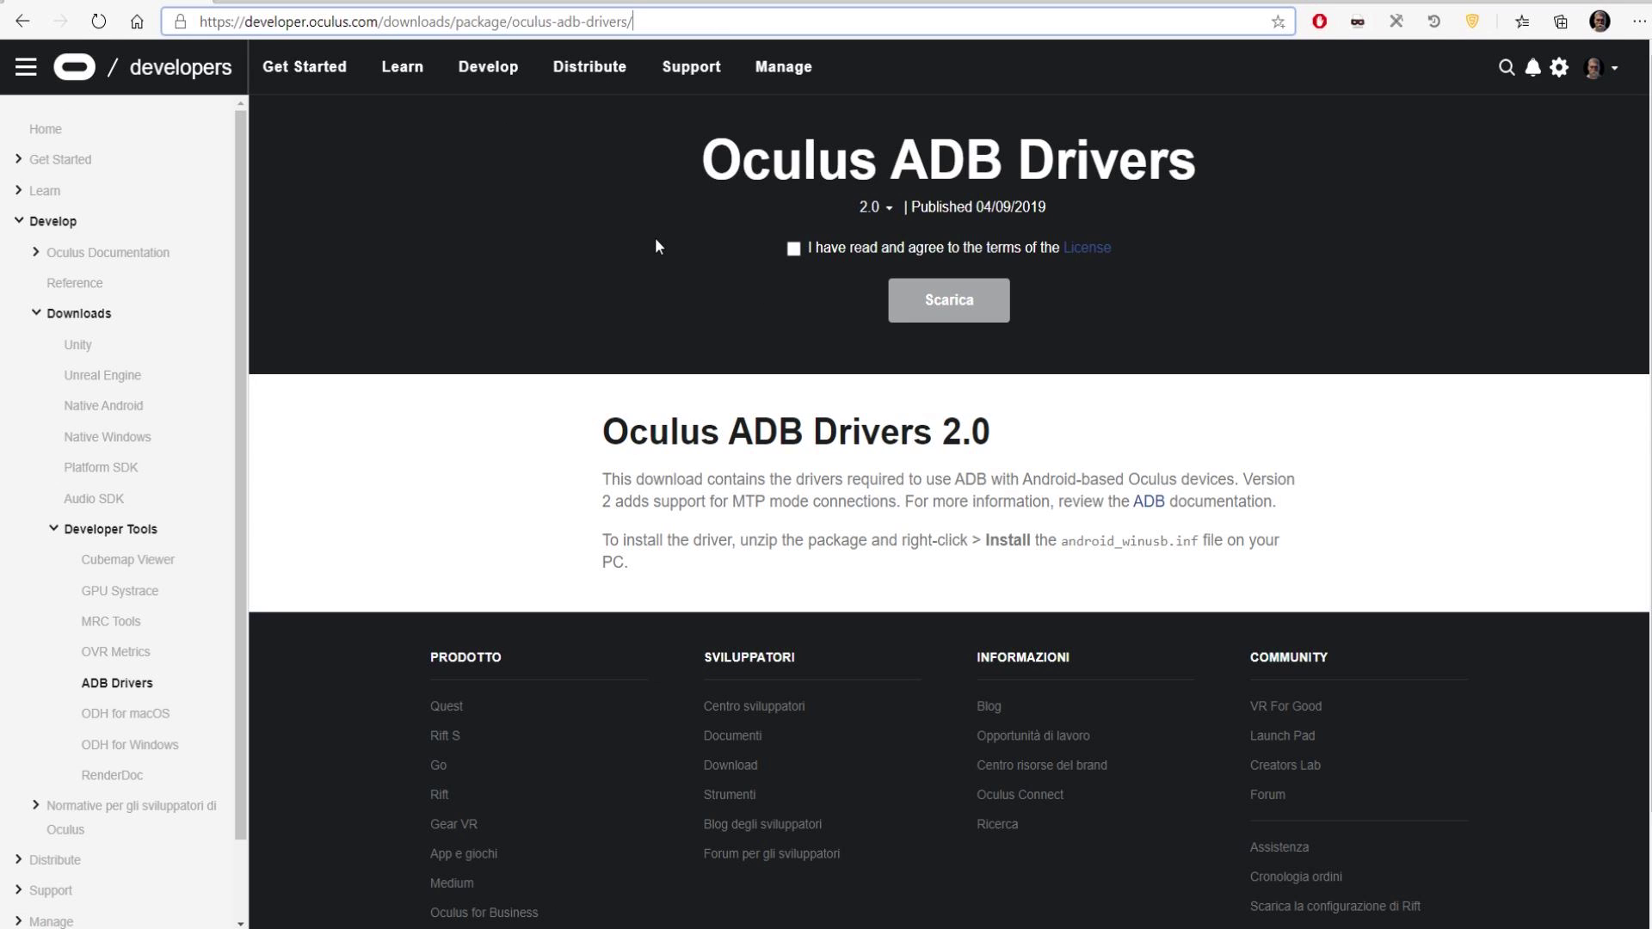
click(793, 249)
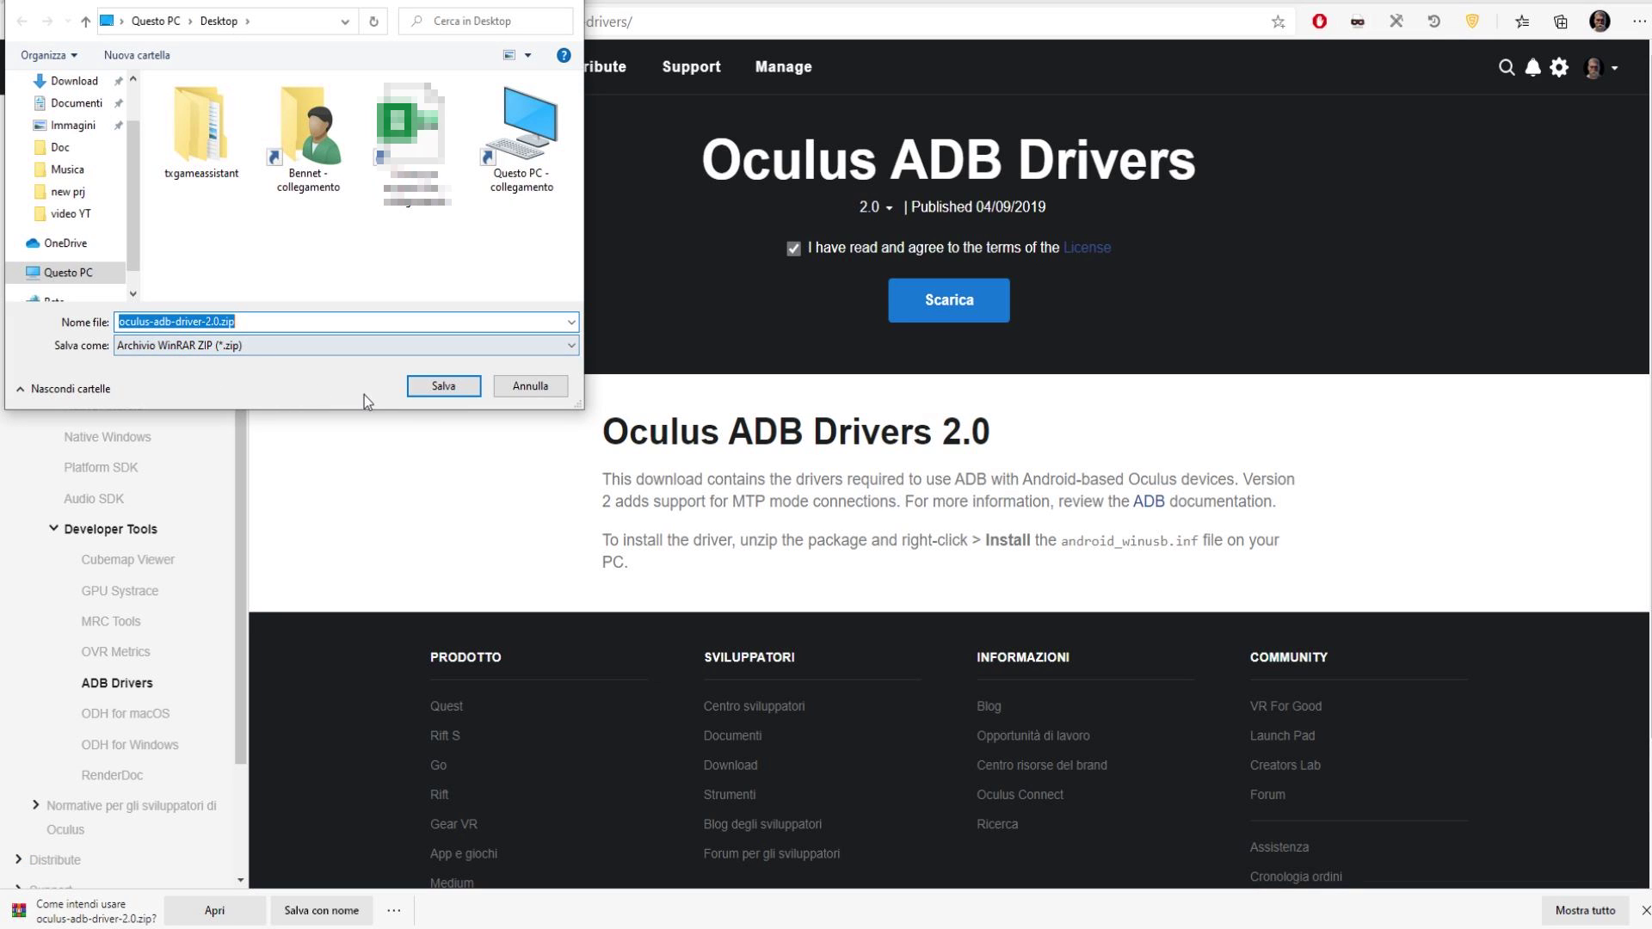
click(443, 386)
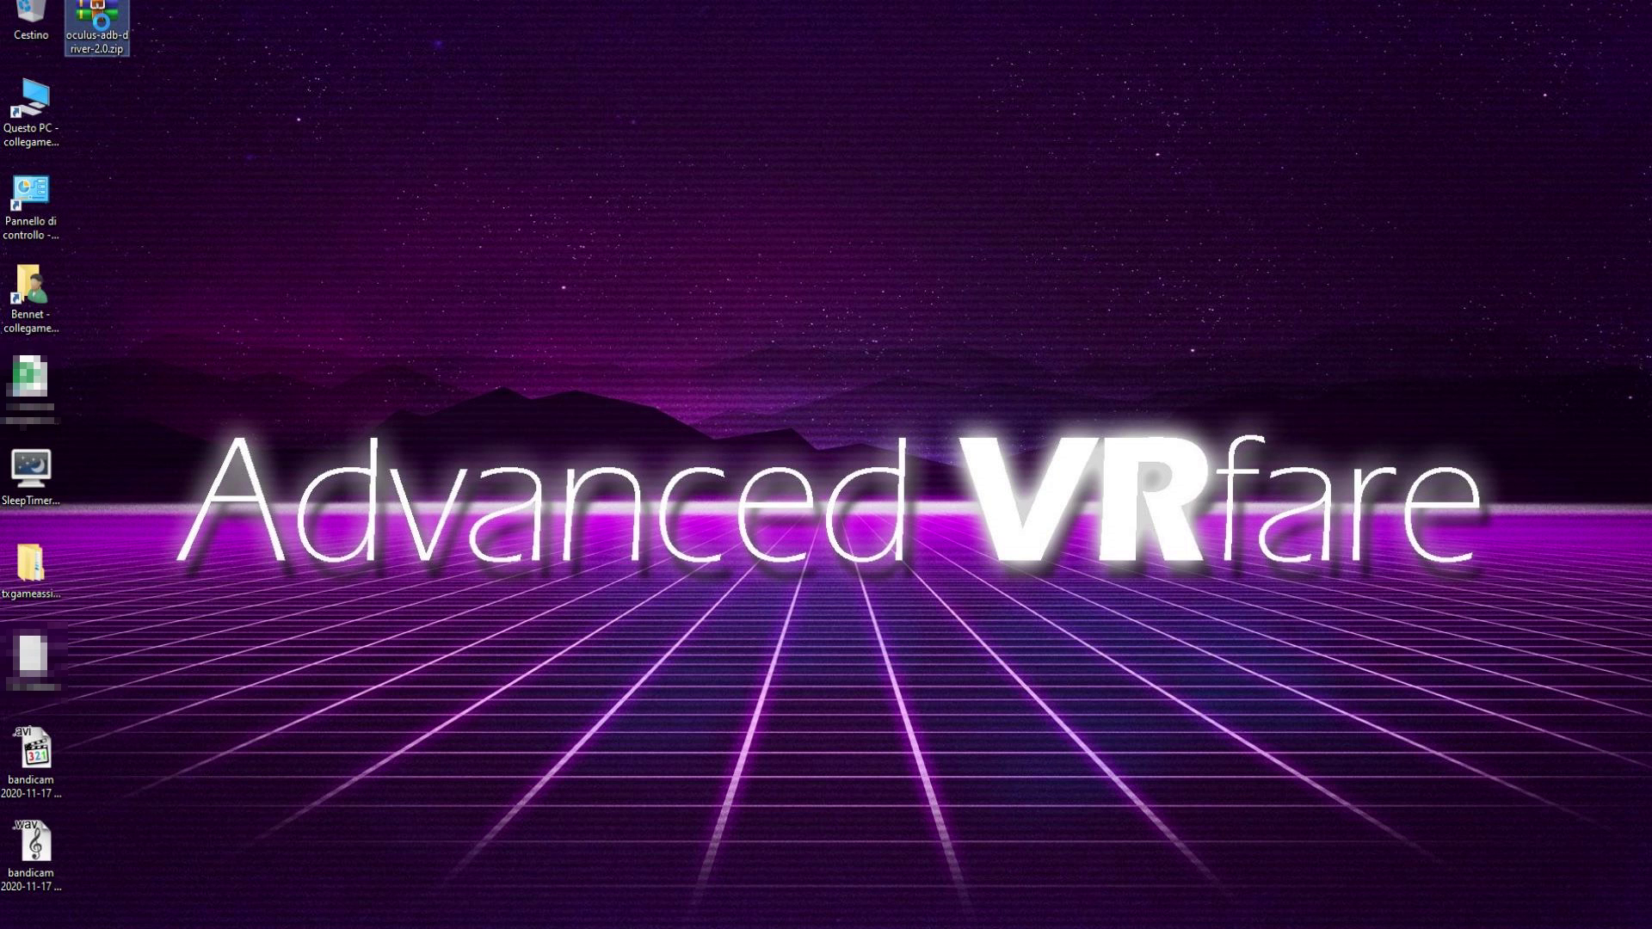
Step: Extract the driver zip into oculus-adb-driver-2.0 and open its usb_driver folder
right_click(103, 24)
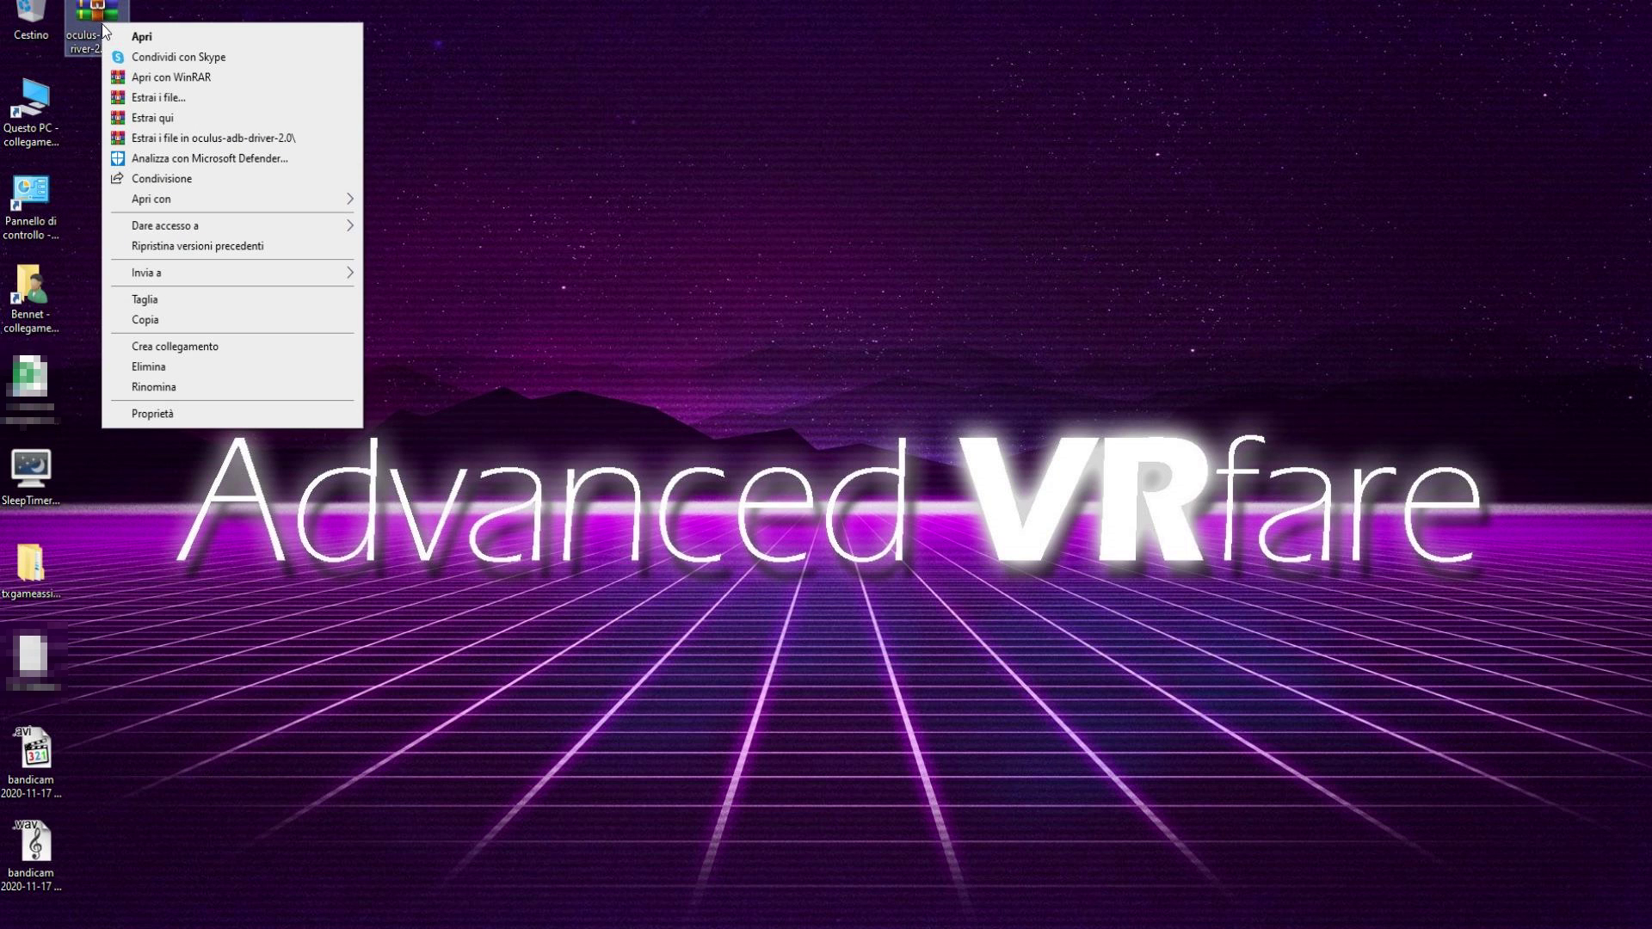
click(210, 138)
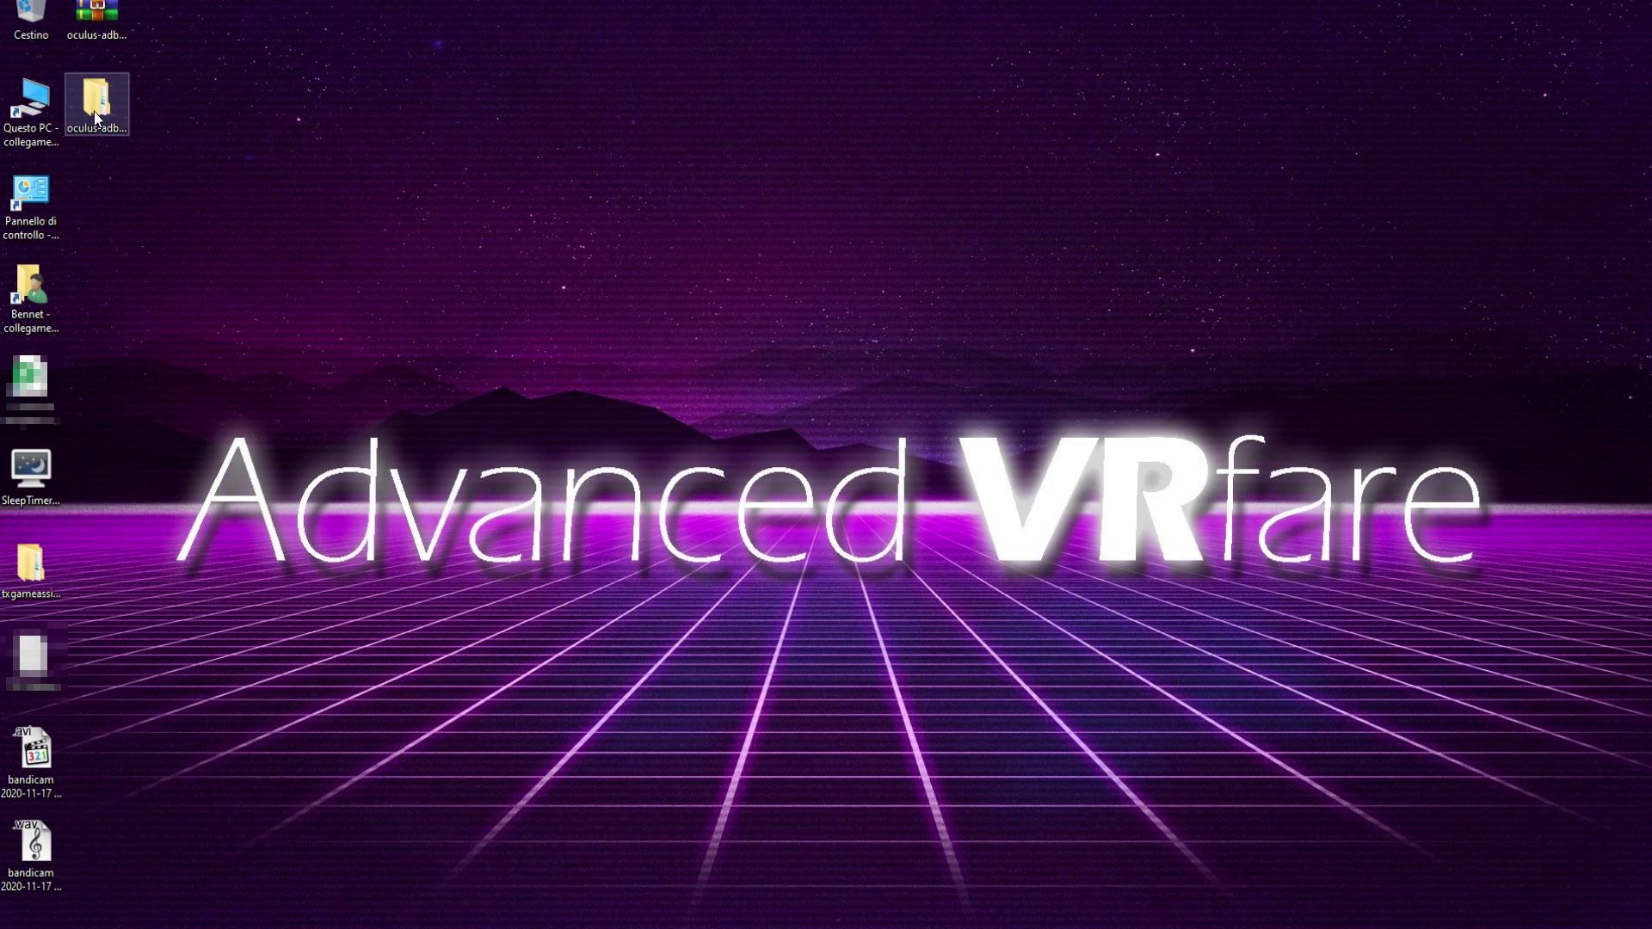
key(Return)
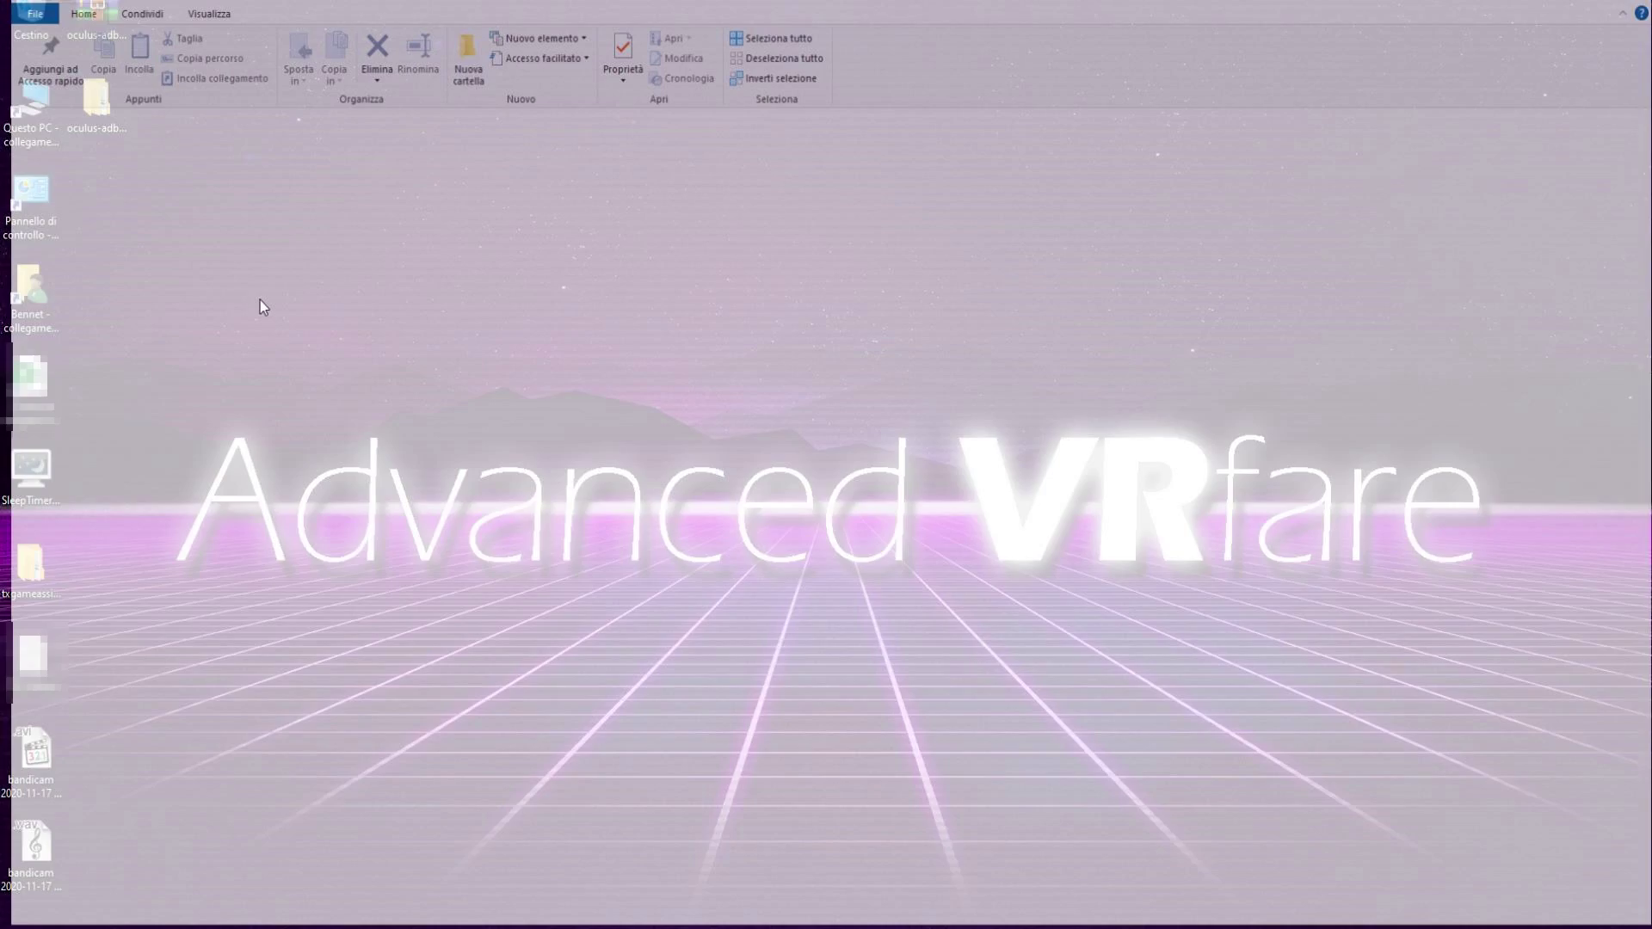
key(Return)
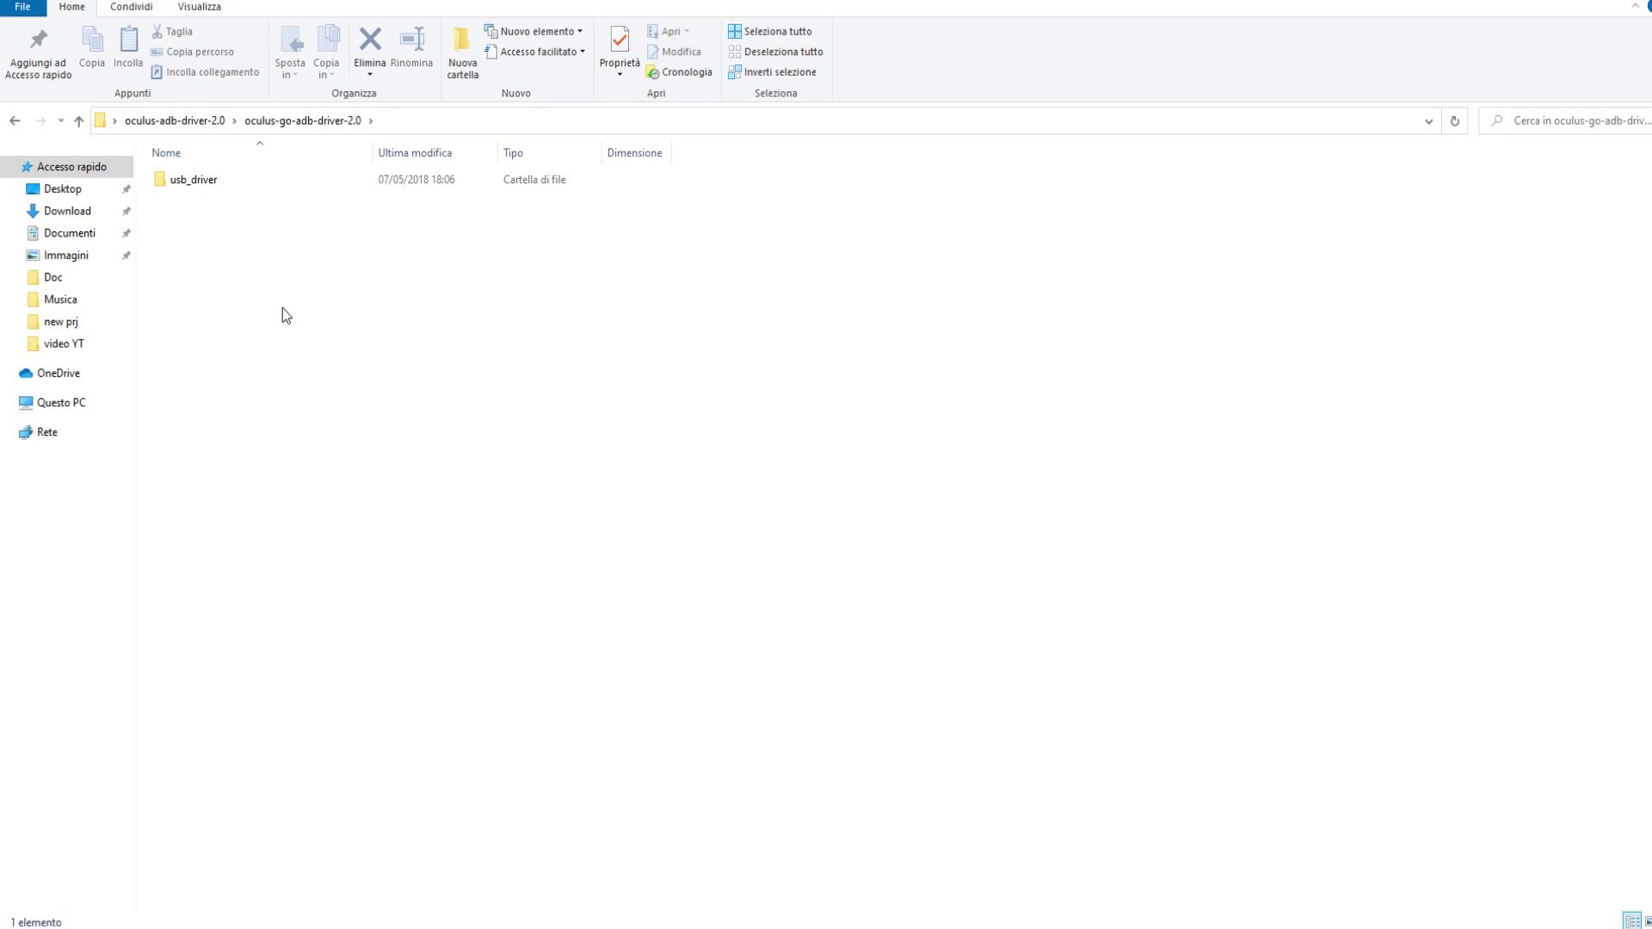
double_click(187, 182)
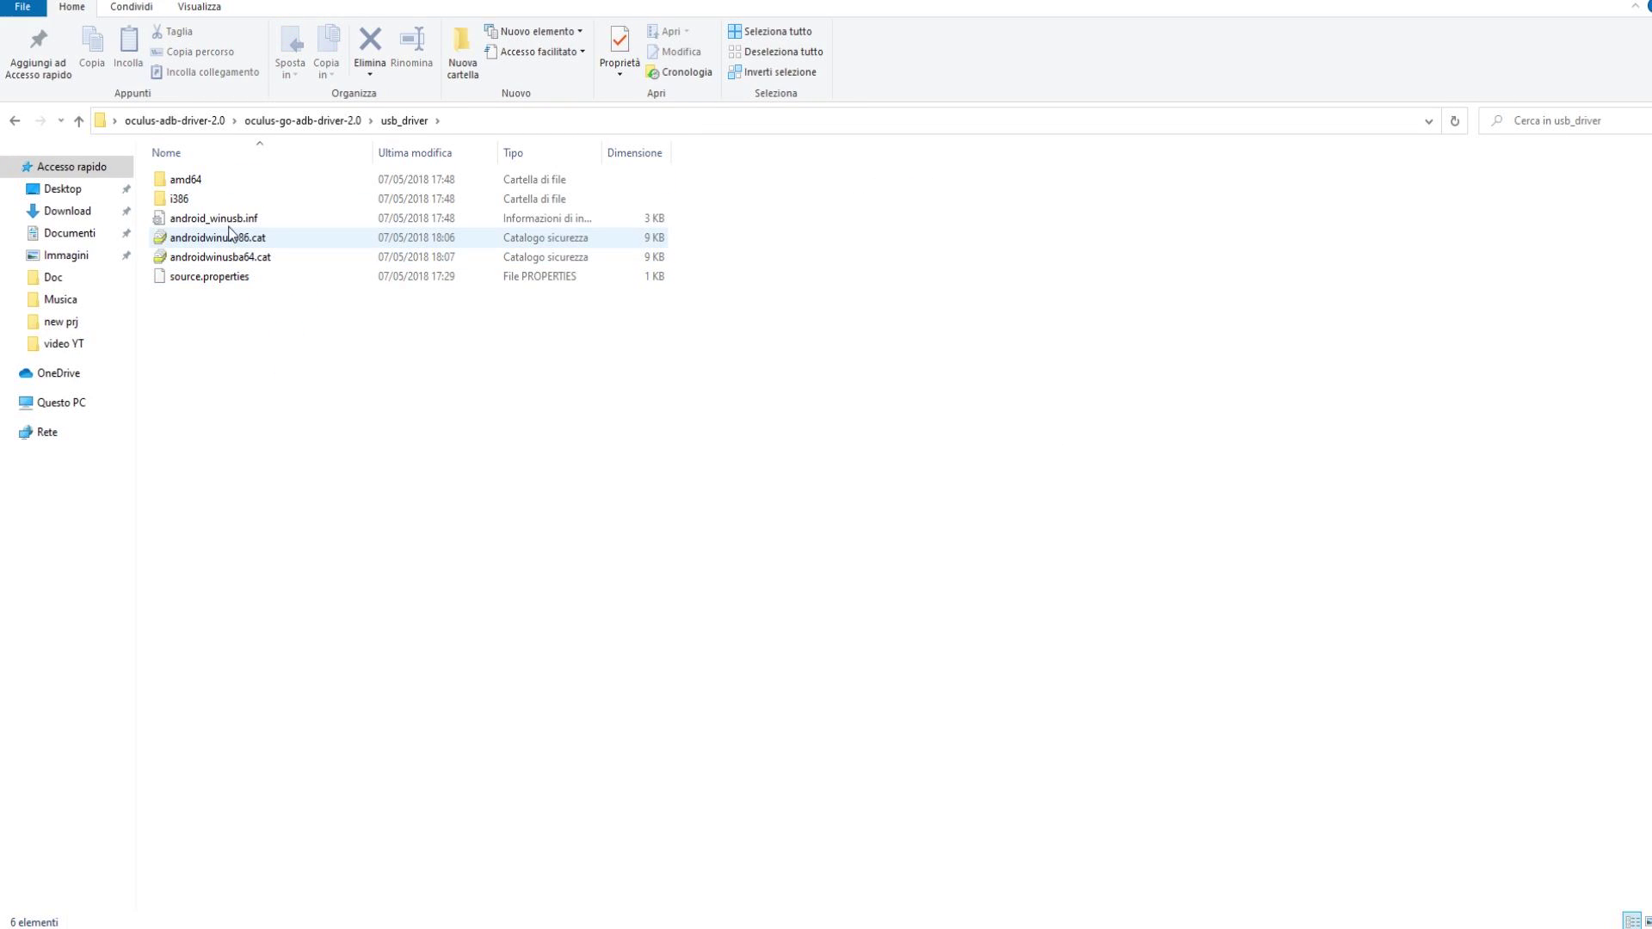
Step: Install the driver from android_winusb.inf and dismiss the completion message
click(231, 221)
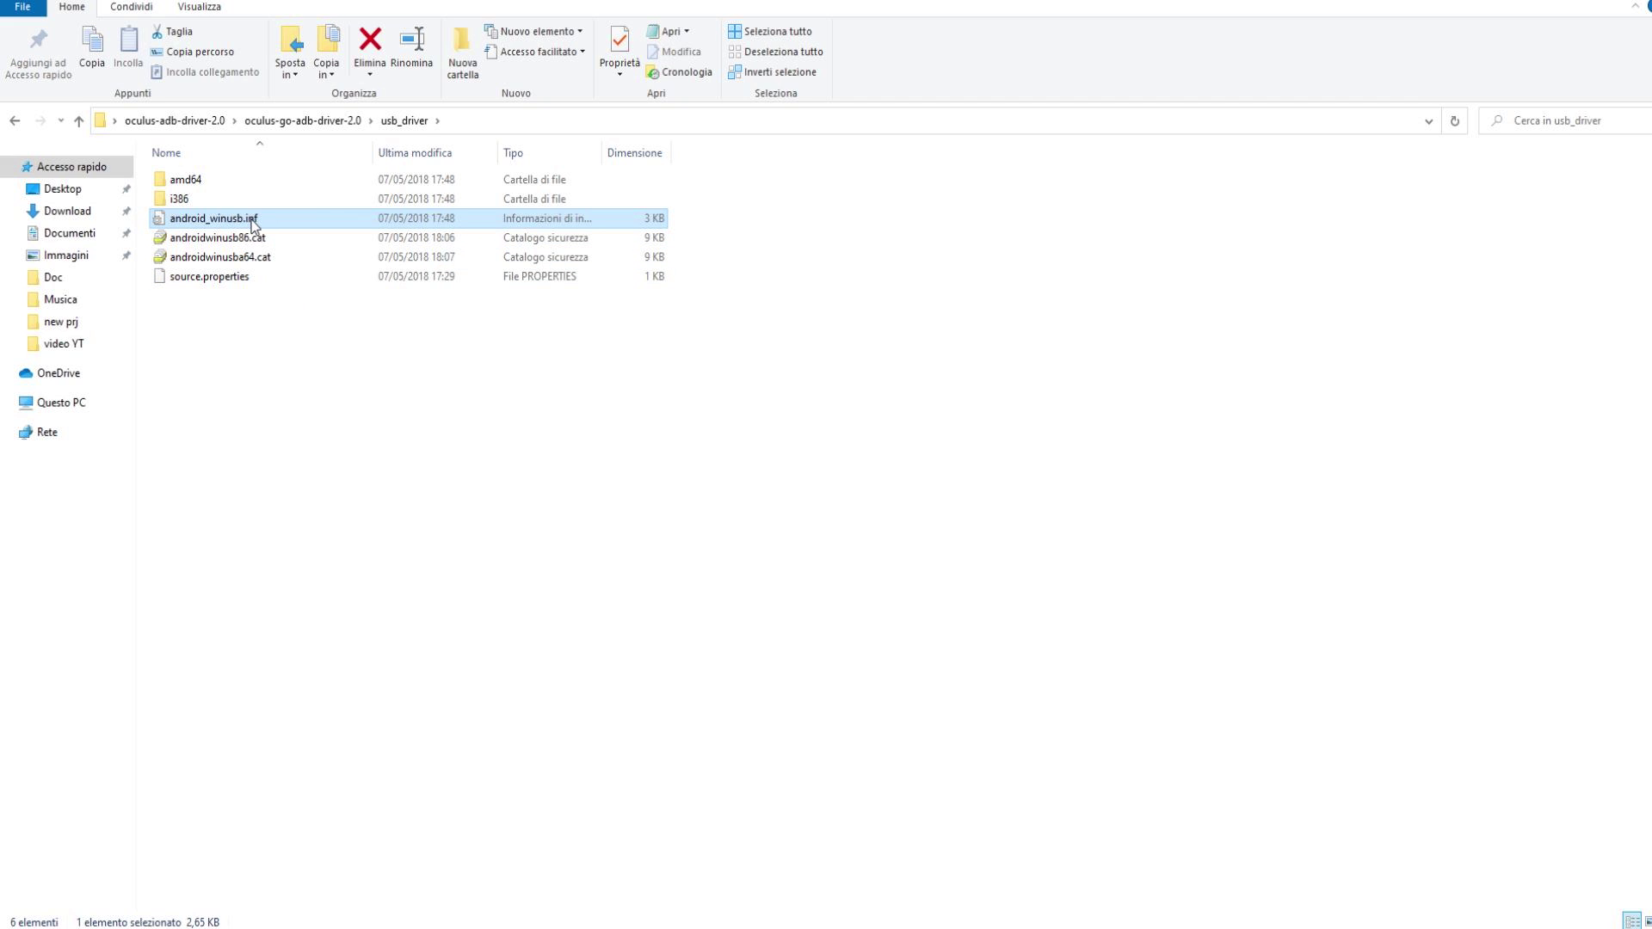
right_click(254, 225)
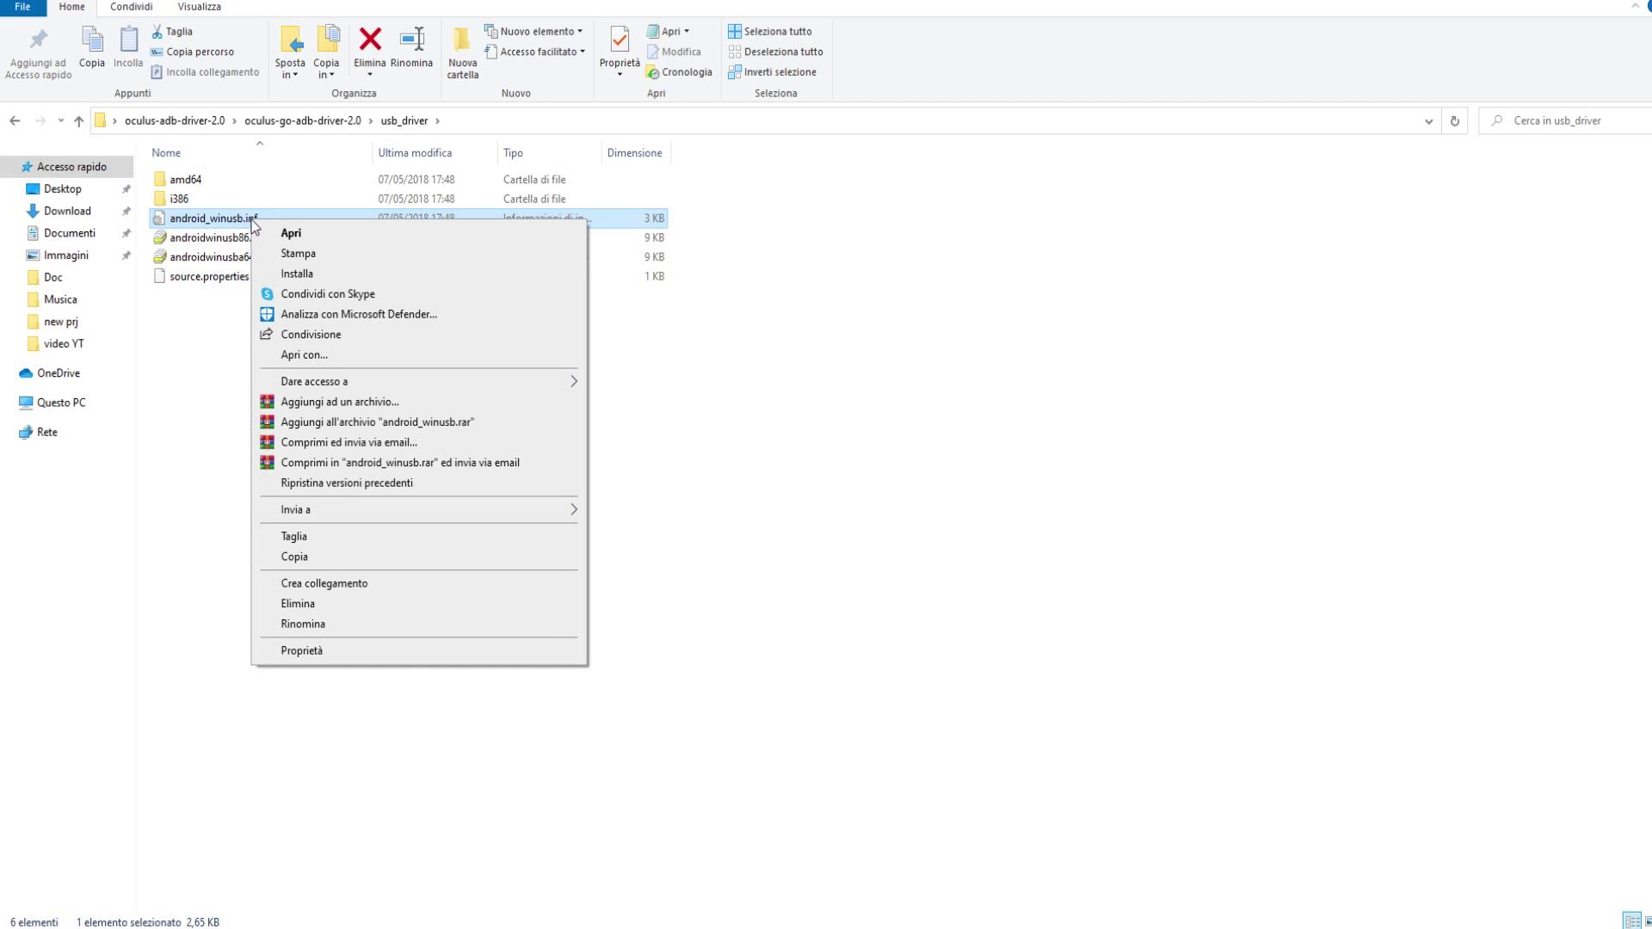
click(313, 274)
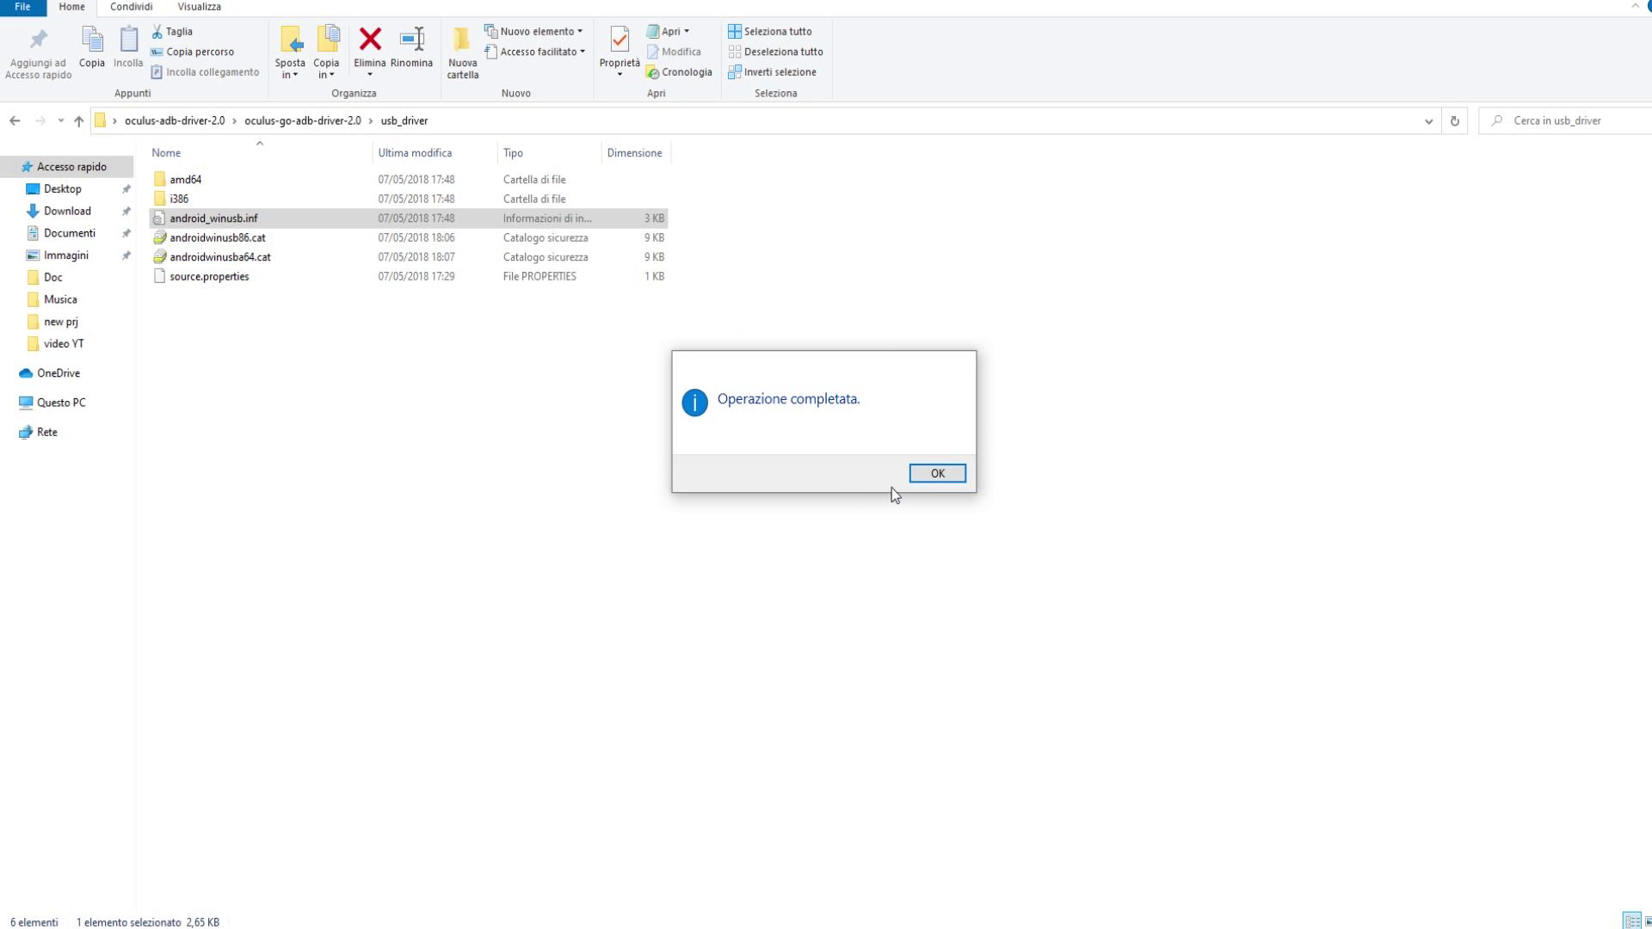
click(937, 473)
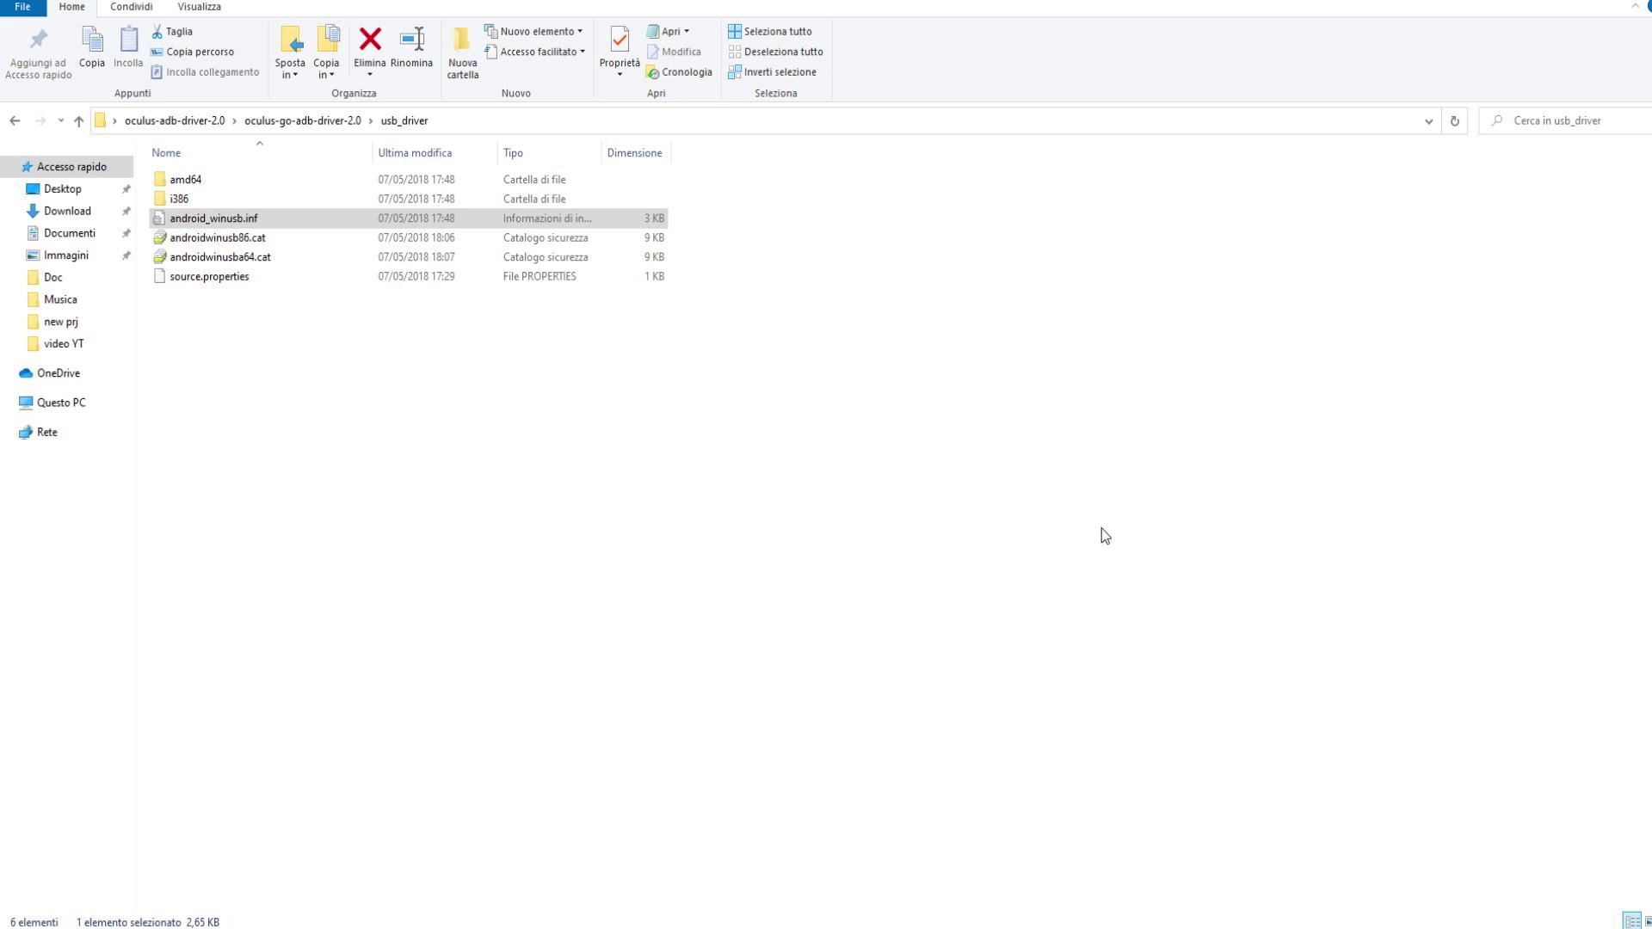
key(super+e)
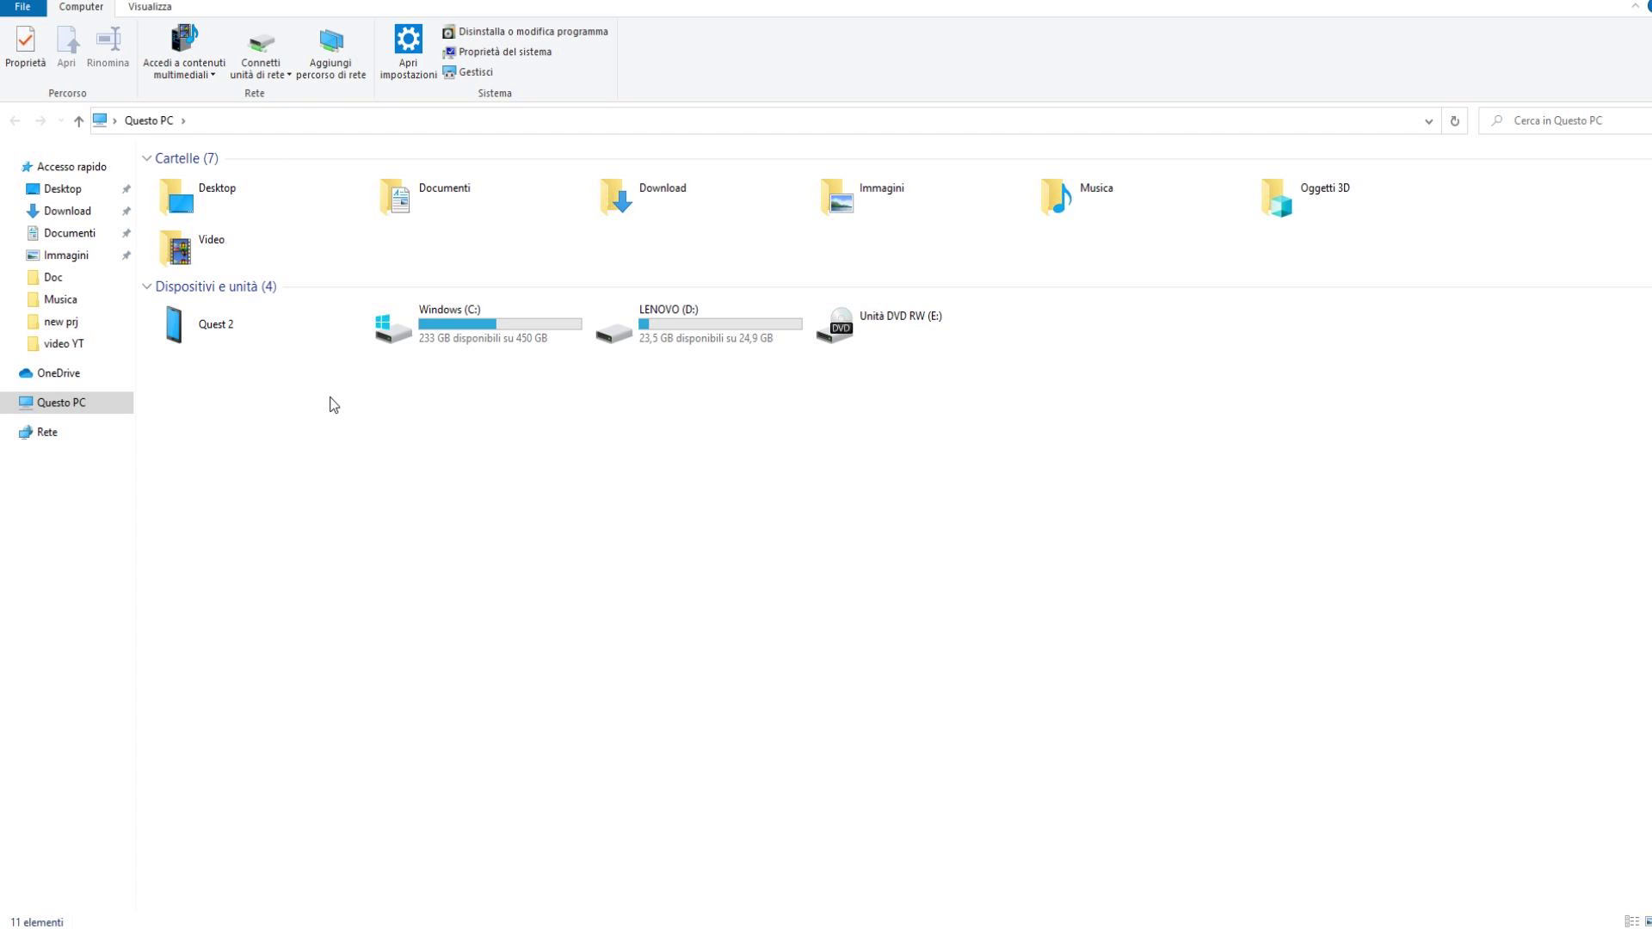
Step: Open the Quest 2 device and its Memoria condivisa interna to list its folders
double_click(228, 335)
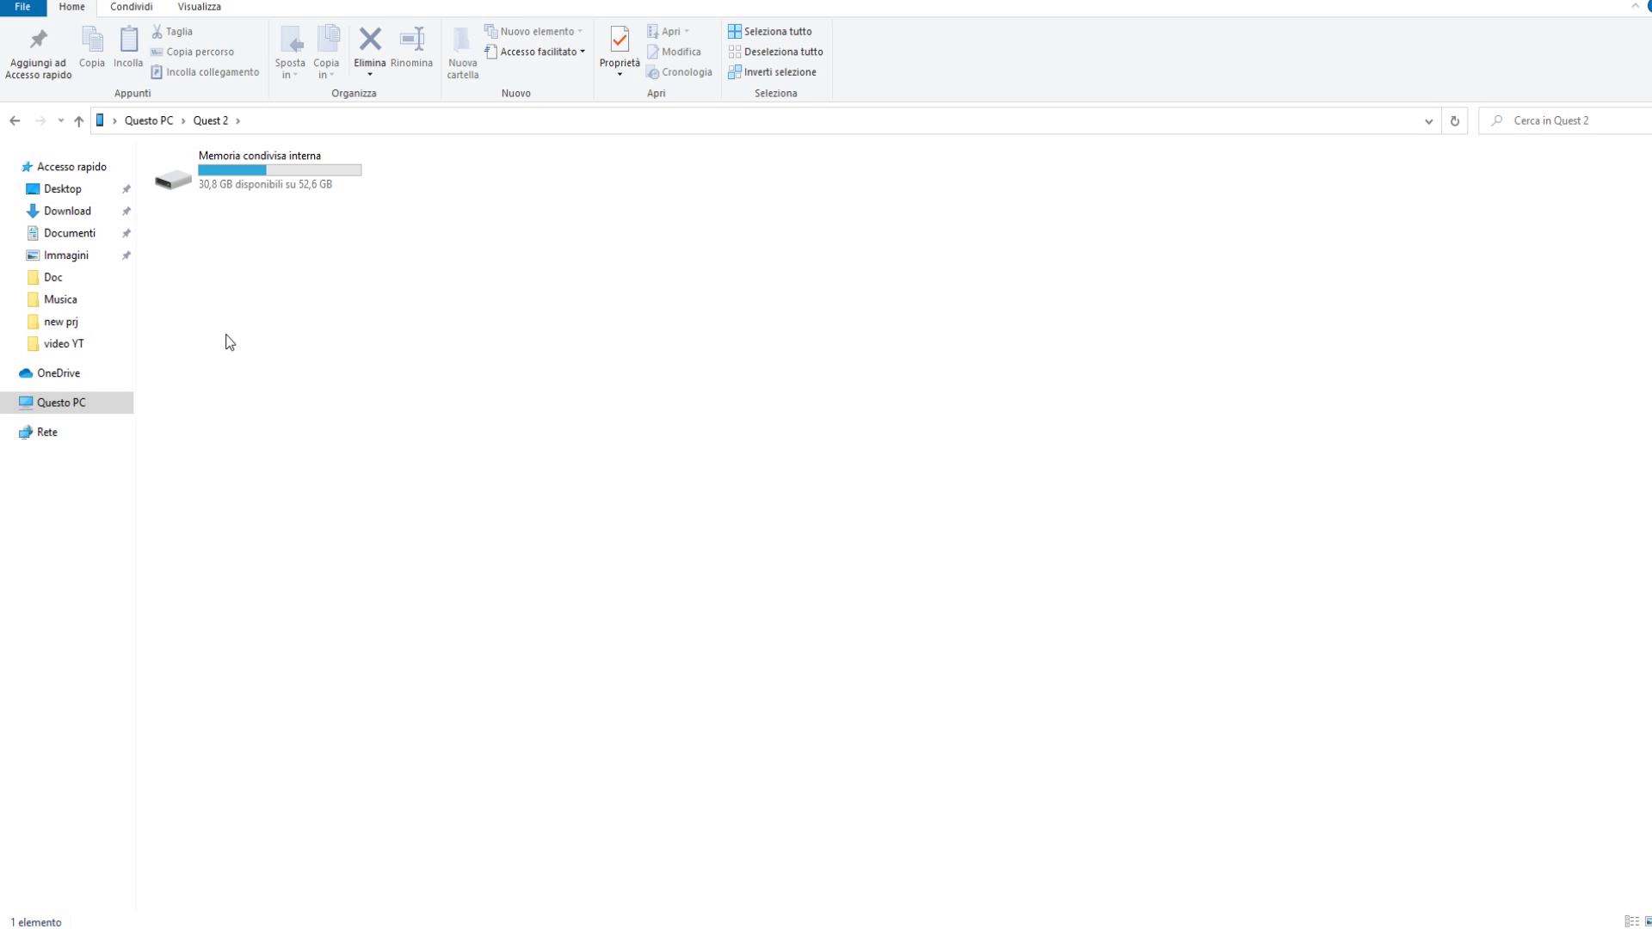
double_click(261, 188)
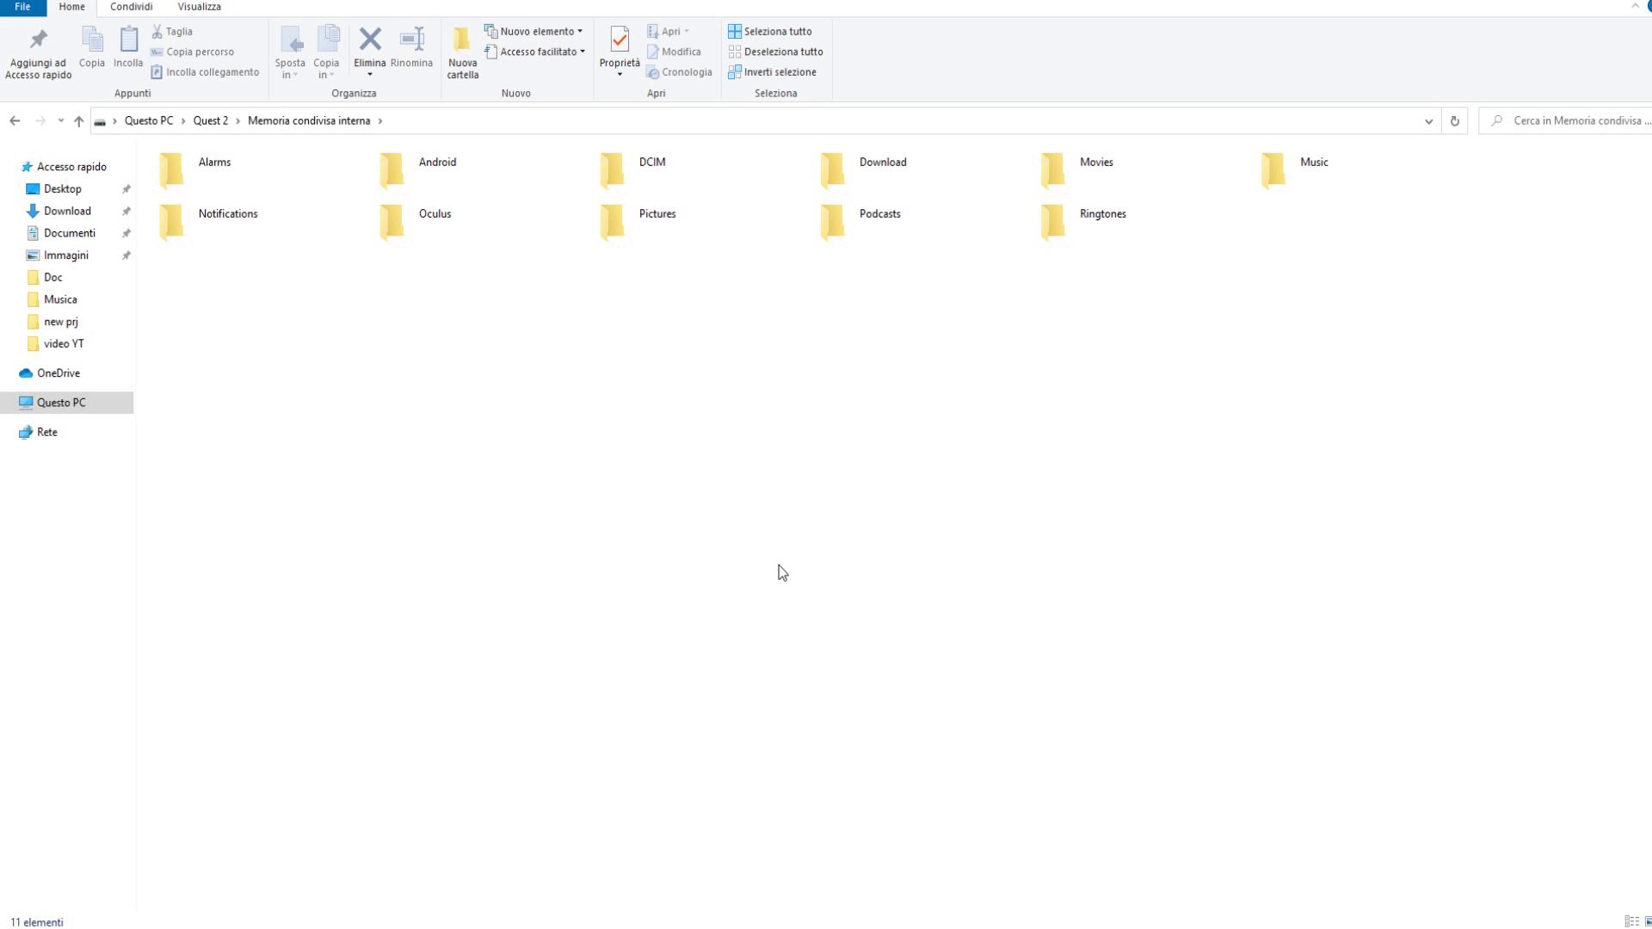